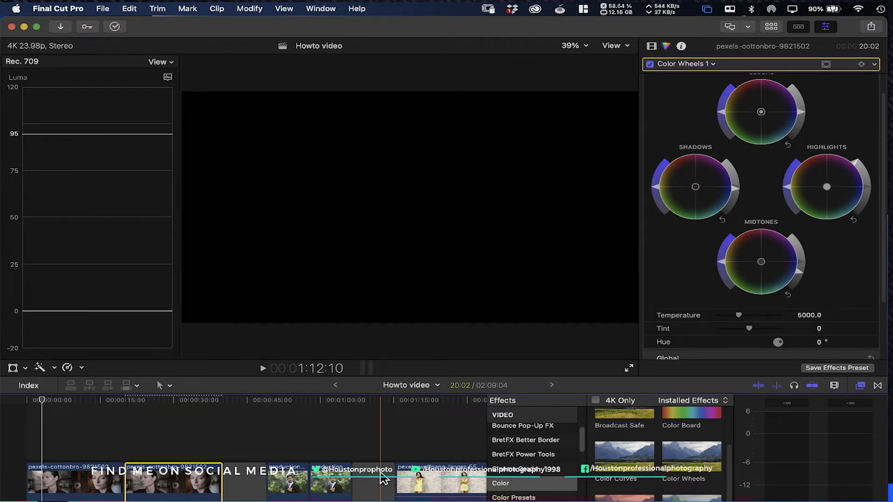
- Place the playhead at 32:13 on the woman's close-up in the second timeline clip
key("super+minus")
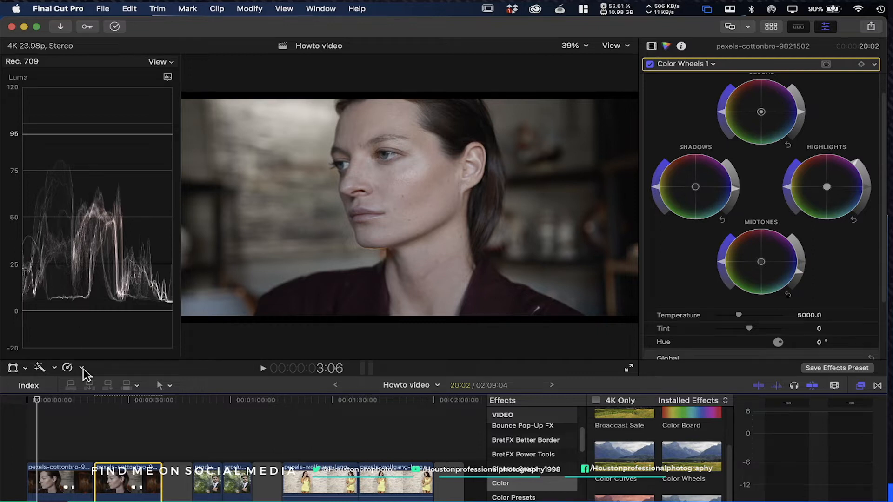
left_click_drag(38, 400, 133, 399)
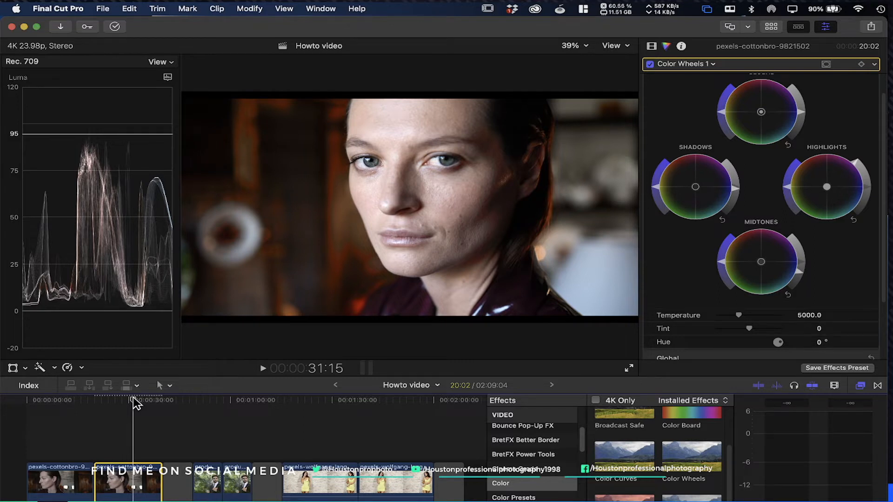
mouse_move(134, 400)
left_mouse_down()
mouse_move(49, 401)
mouse_move(368, 400)
mouse_move(73, 404)
mouse_move(129, 400)
left_mouse_up()
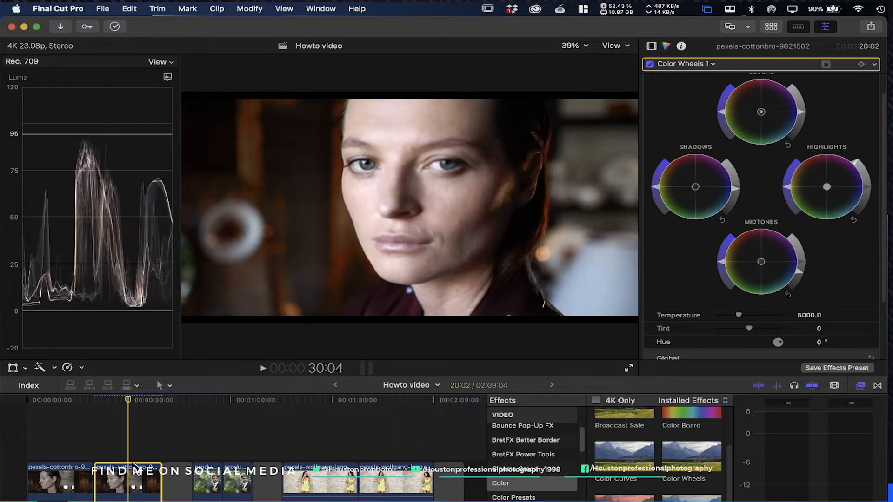
mouse_move(128, 400)
left_mouse_down()
mouse_move(104, 399)
mouse_move(139, 403)
left_mouse_up()
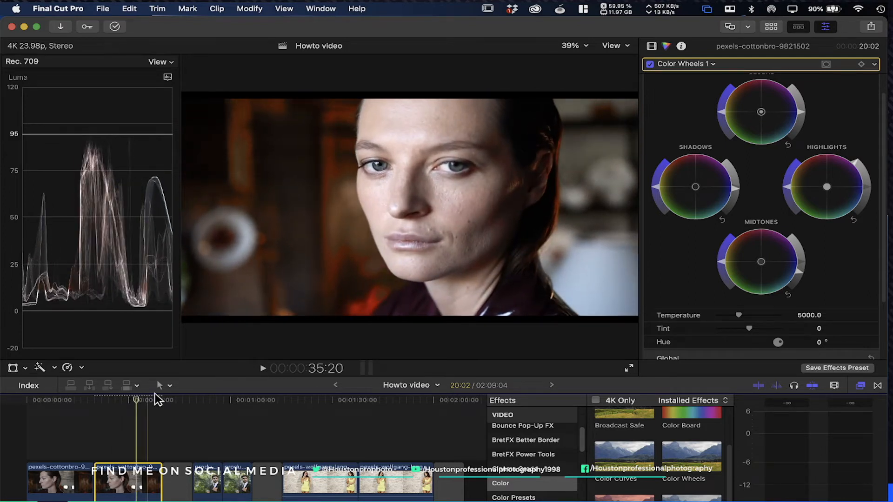
- Apply the Gaussian effect from the Blur category to the second clip of the woman
scroll(623, 441, "down", 1)
scroll(539, 463, "down", 3)
scroll(539, 463, "down", 5)
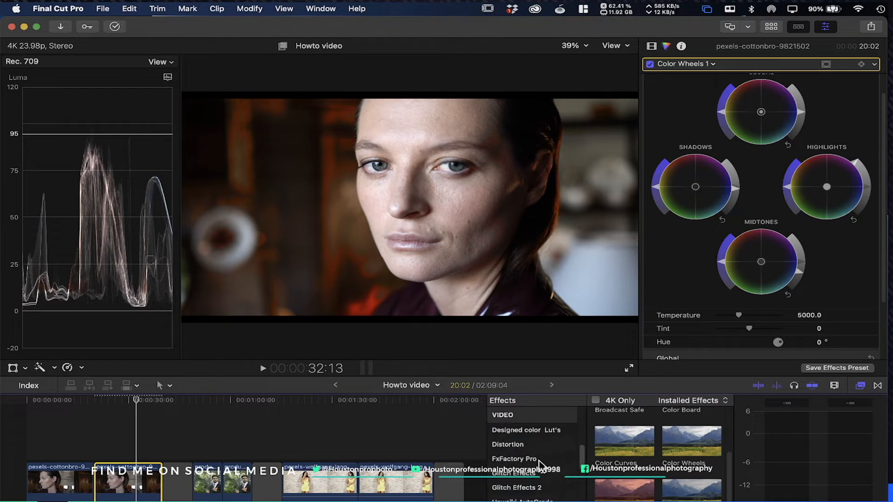
scroll(540, 464, "up", 4)
scroll(539, 463, "up", 5)
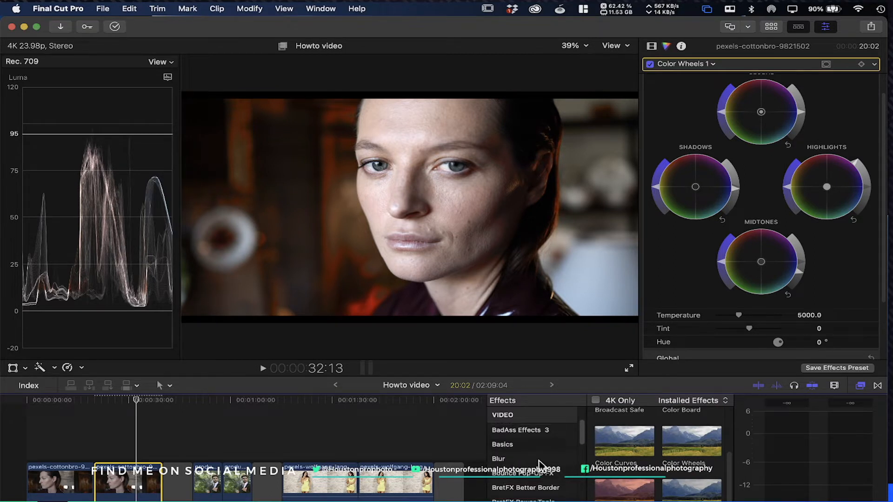
scroll(540, 463, "up", 1)
scroll(539, 464, "down", 2)
scroll(539, 464, "up", 4)
scroll(539, 463, "down", 3)
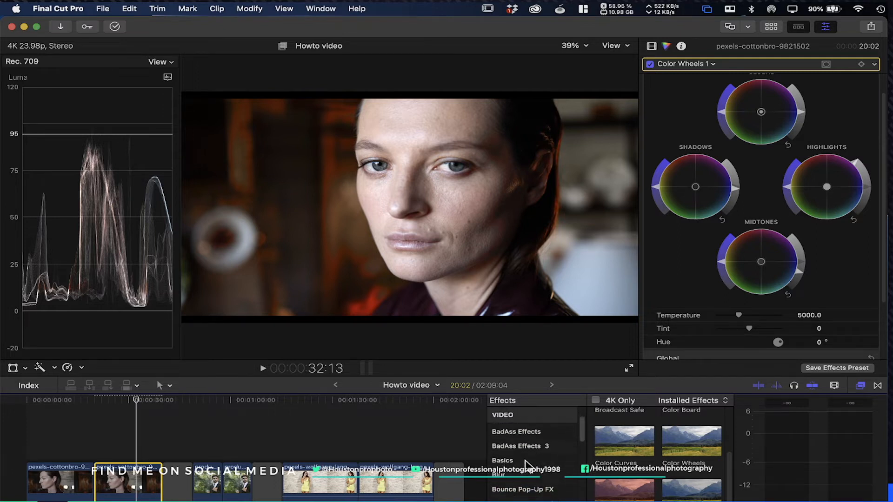
left_click(521, 474)
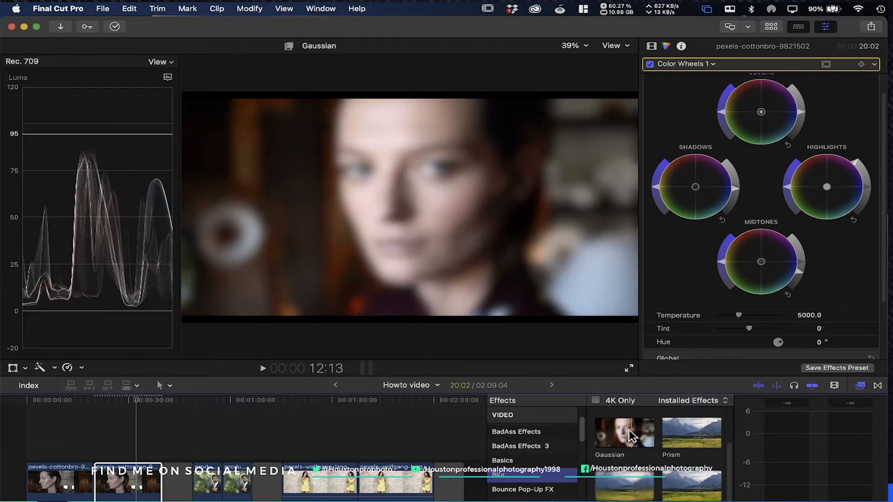
left_click_drag(624, 429, 132, 479)
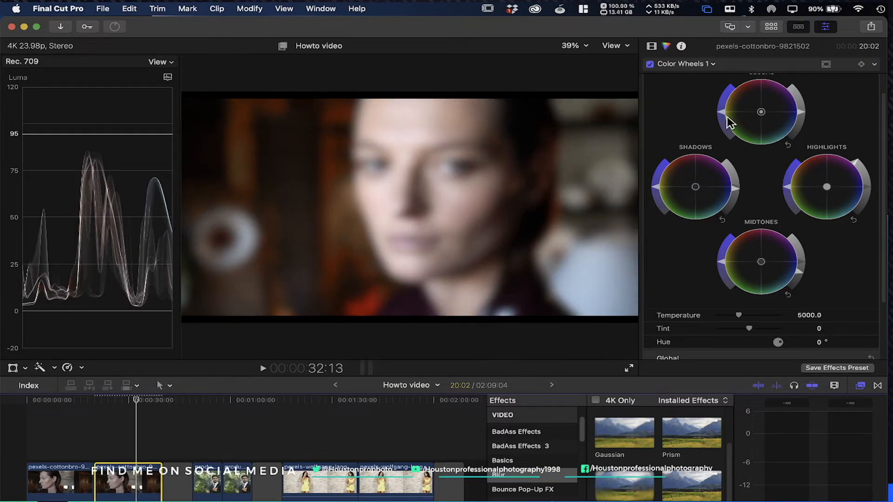
- Set the Gaussian Amount to 0 and add a color mask to the effect by sampling the skin on the woman's forehead
left_click(652, 47)
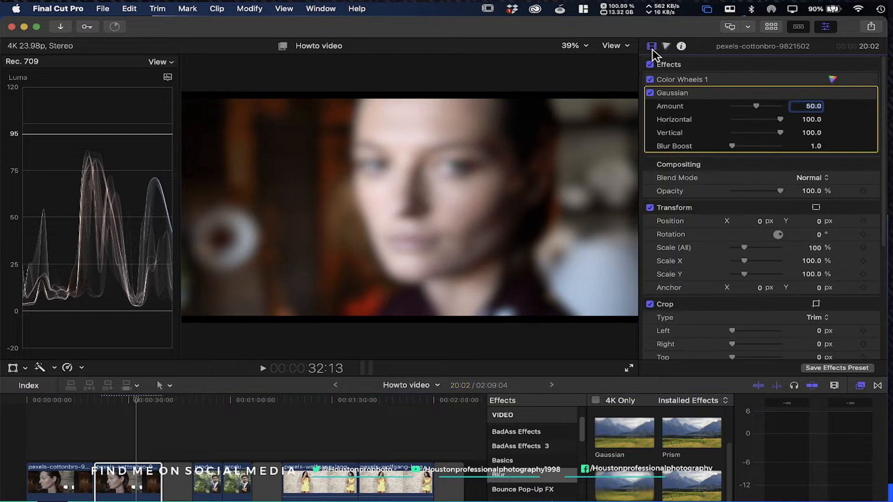
left_click_drag(755, 106, 723, 104)
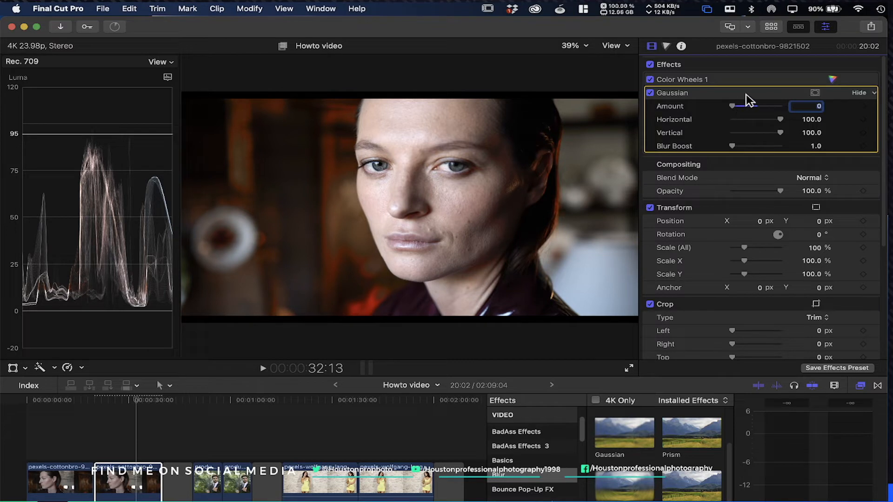
left_click(815, 93)
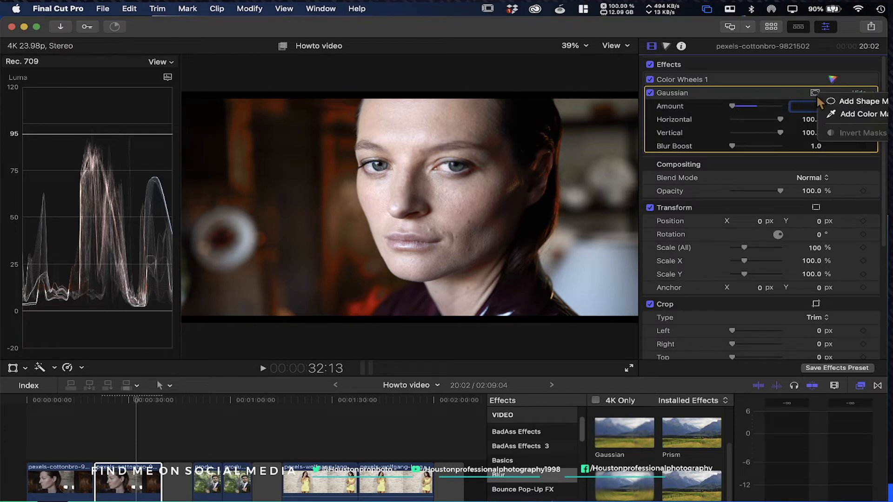
left_click(851, 114)
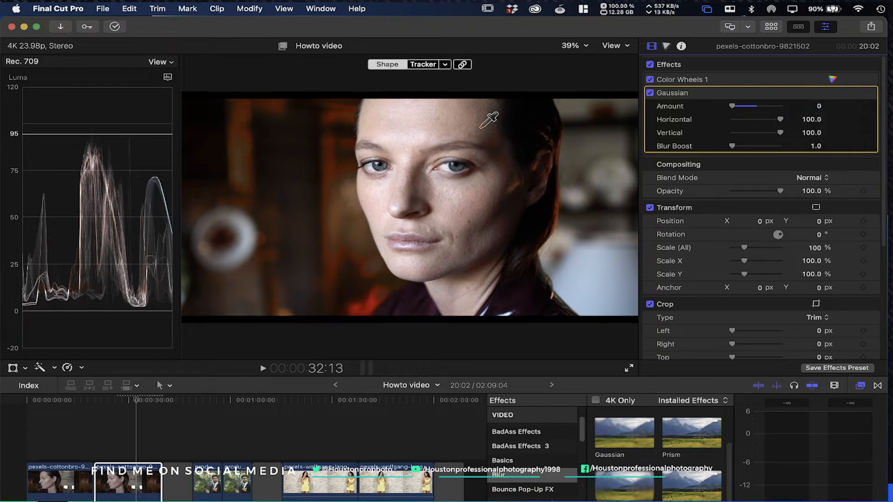
left_click_drag(414, 126, 415, 153)
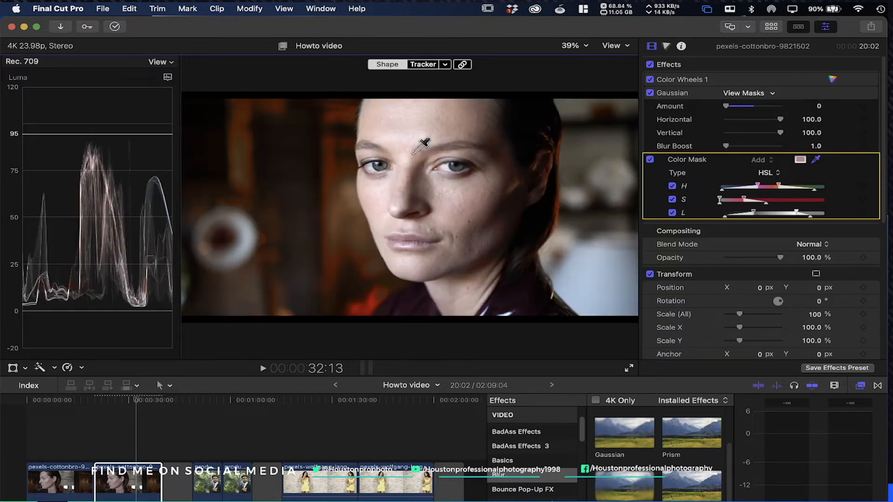
- Preview the Gaussian color mask and narrow its luminance range from both ends to isolate the skin, then restore the normal picture
left_click(740, 95)
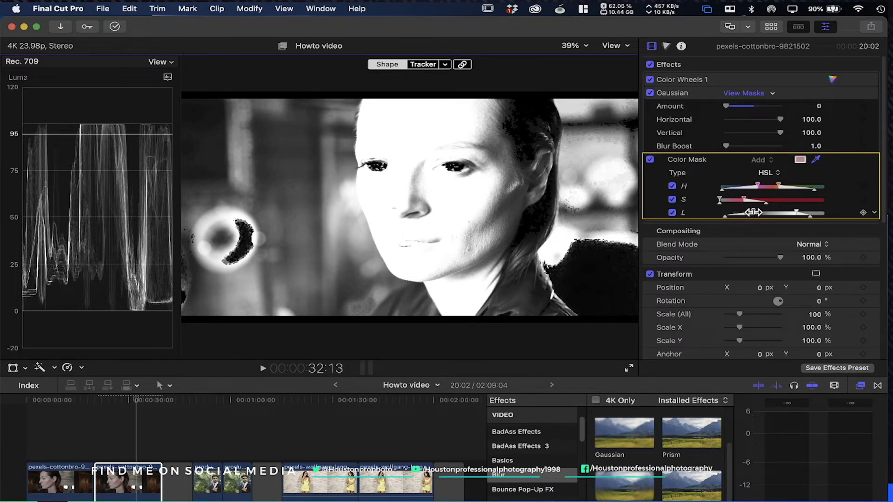
left_click_drag(754, 213, 759, 211)
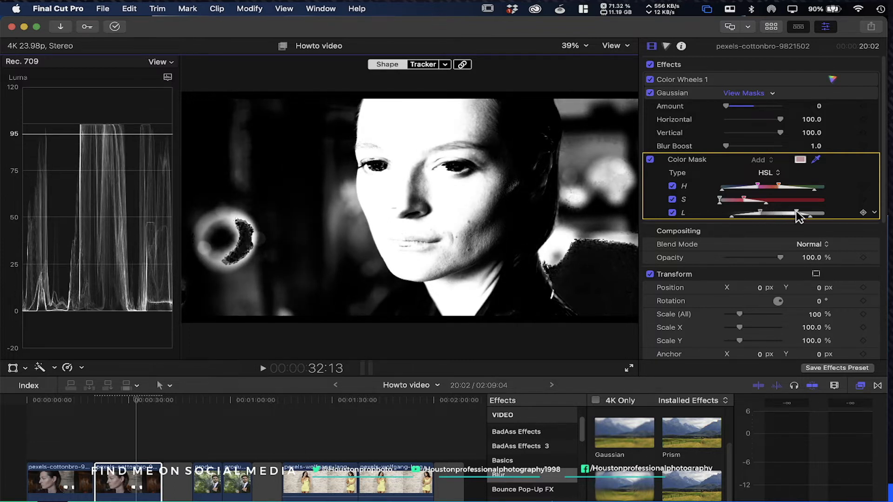
left_click_drag(795, 211, 786, 210)
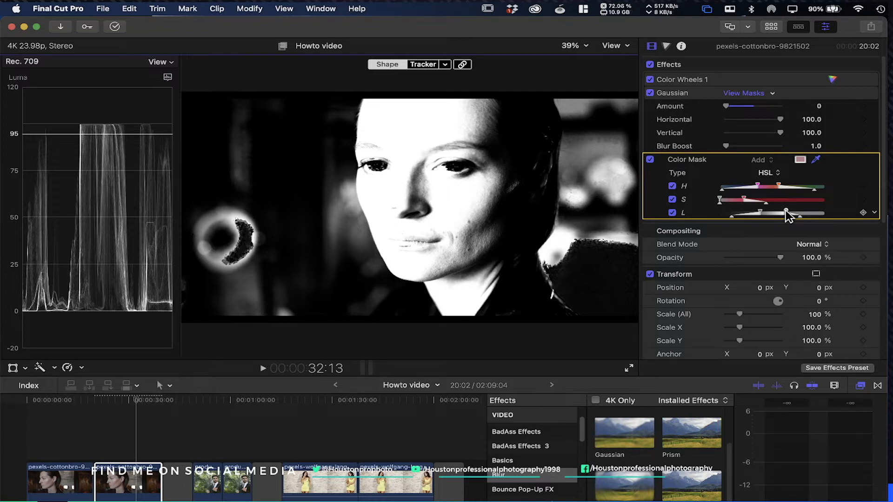
left_click(748, 95)
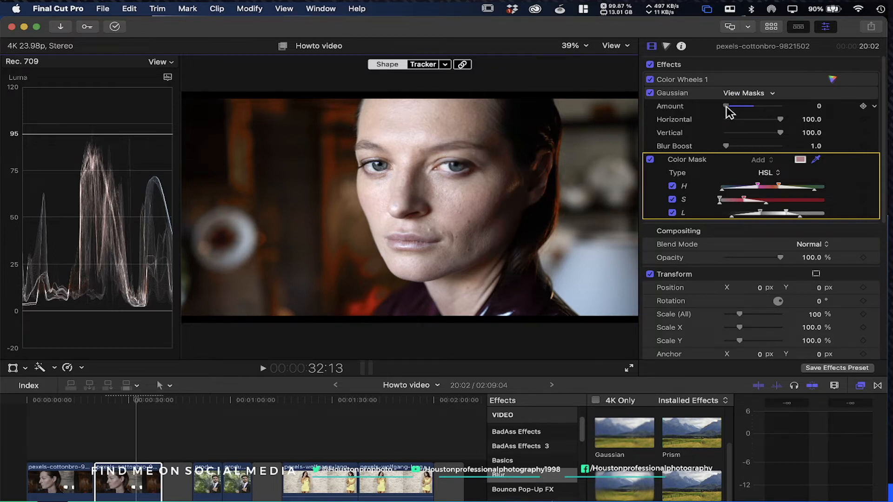
- Raise the Gaussian Amount to 3.48 and magnify the viewer to 200% around the woman's eye and cheek
left_click_drag(726, 106, 729, 106)
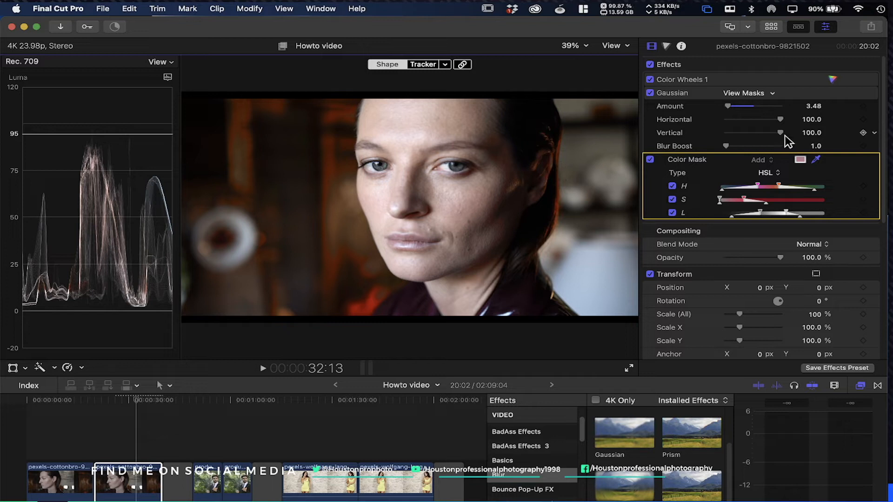
left_click(815, 83)
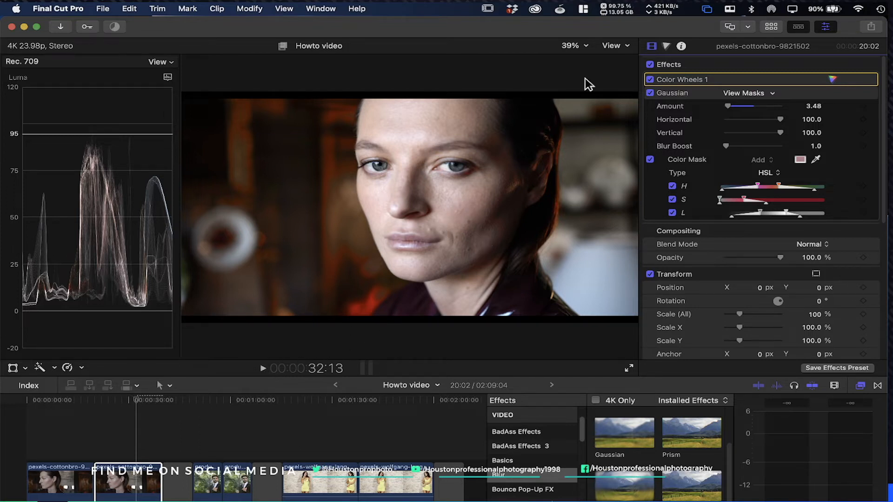
left_click(585, 46)
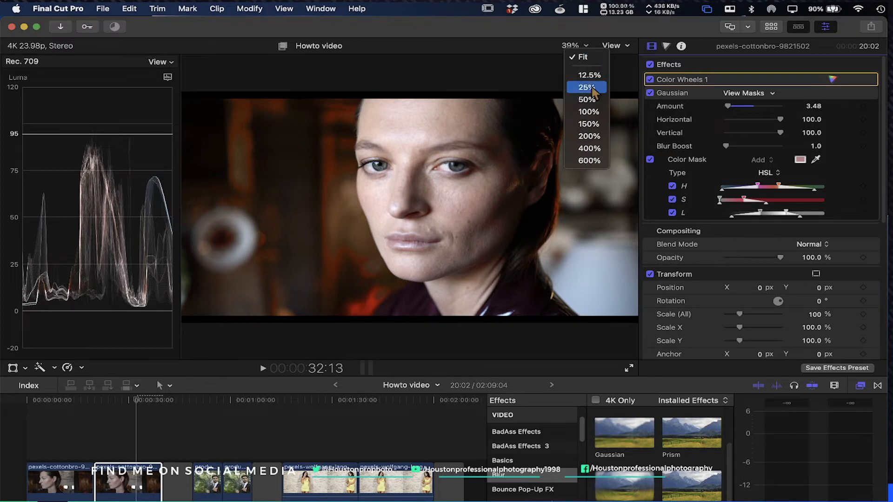
left_click(589, 137)
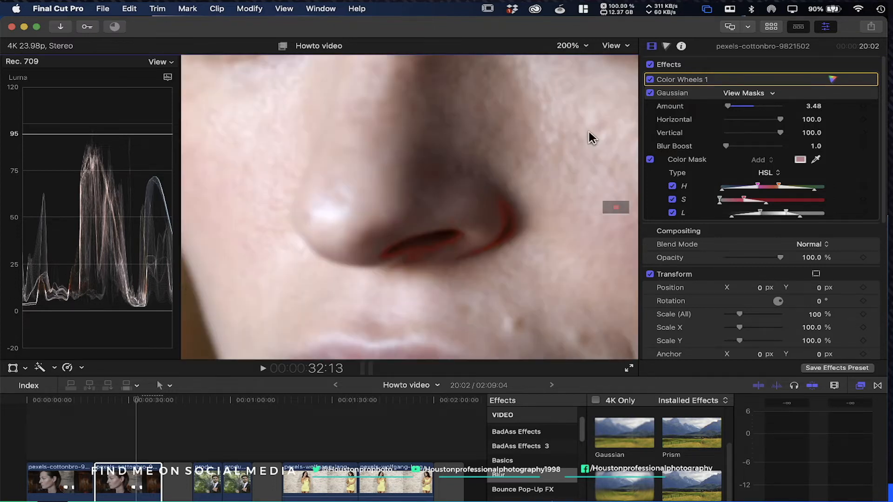
mouse_move(616, 208)
left_mouse_down()
mouse_move(620, 196)
mouse_move(620, 207)
left_mouse_up()
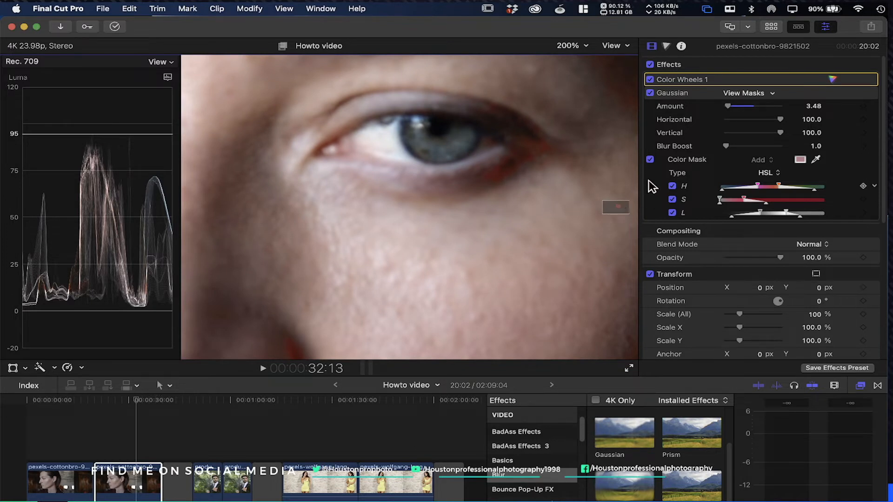
- Compare the skin texture on the cheek with the Gaussian effect disabled and enabled
left_click(650, 93)
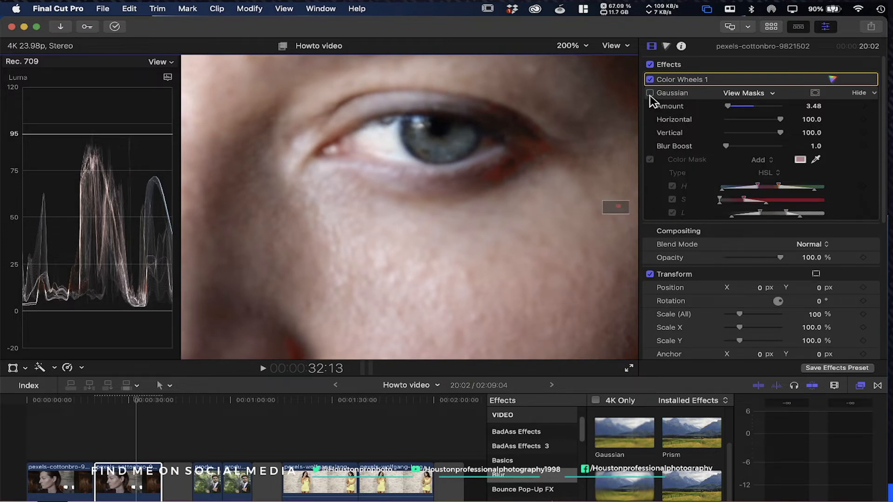
left_click_drag(621, 204, 618, 208)
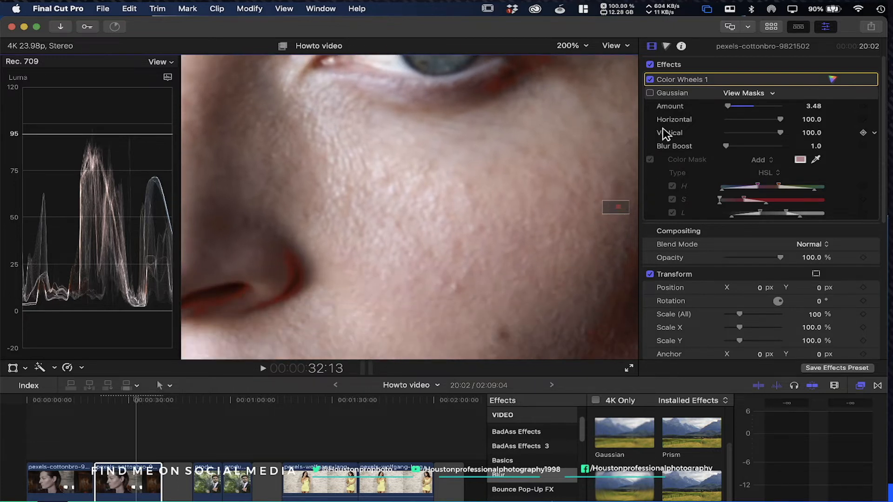
left_click(649, 93)
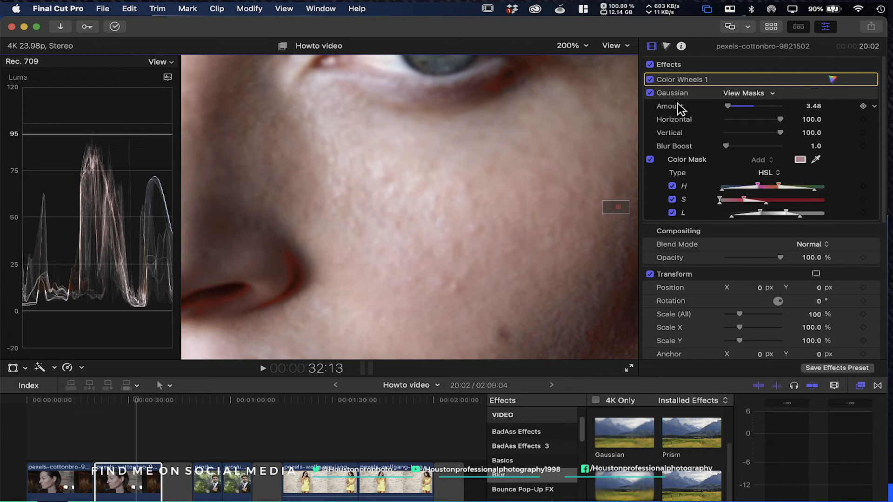
- Lower the Gaussian Amount to 2.66, check the color mask's effect, and return the viewer to Fit
mouse_move(733, 111)
left_mouse_down()
mouse_move(752, 108)
mouse_move(720, 108)
mouse_move(731, 113)
left_mouse_up()
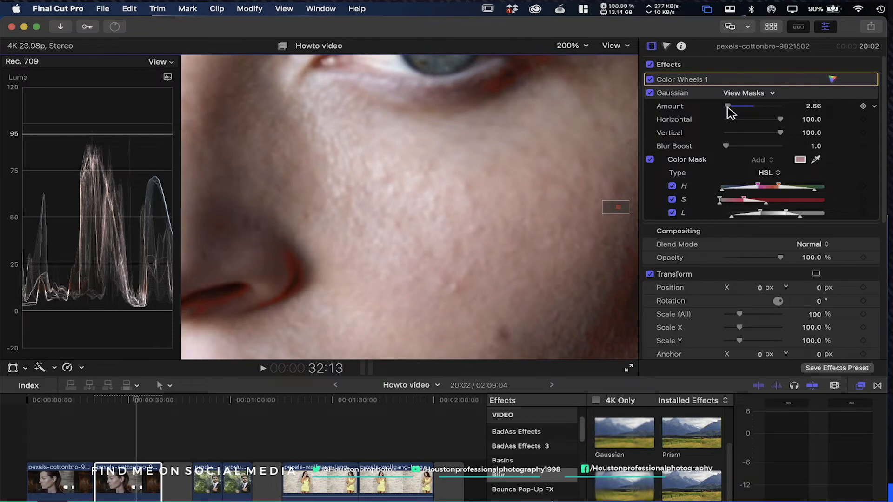
left_click(649, 160)
left_click(589, 49)
left_click(583, 57)
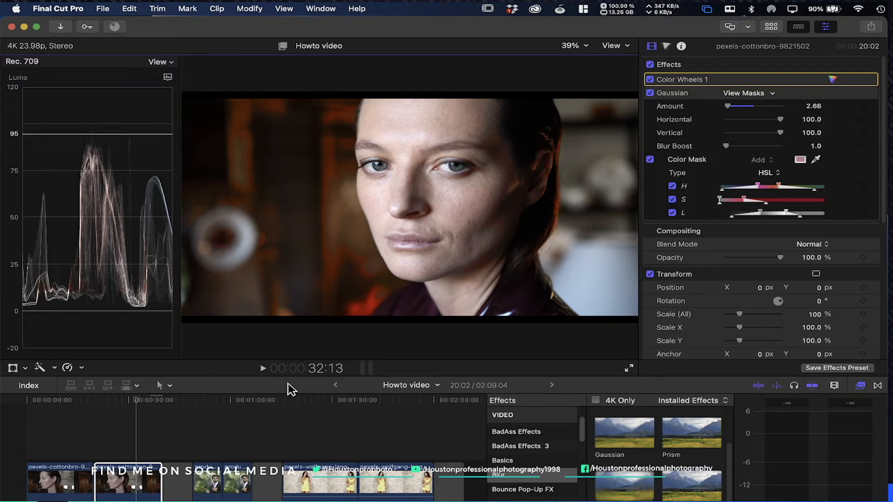
- Move the playhead to the clips of the man in the suit and show the My FCPeffects category of effects
left_click_drag(137, 402, 211, 405)
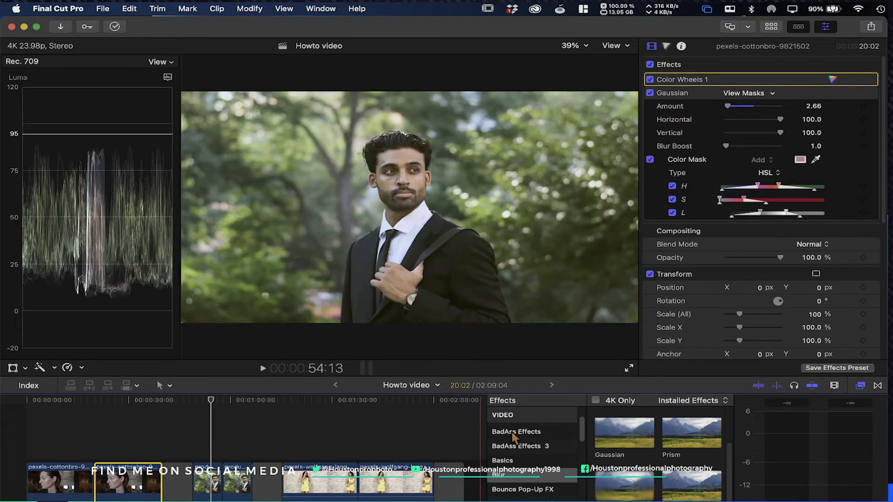
scroll(548, 490, "down", 9)
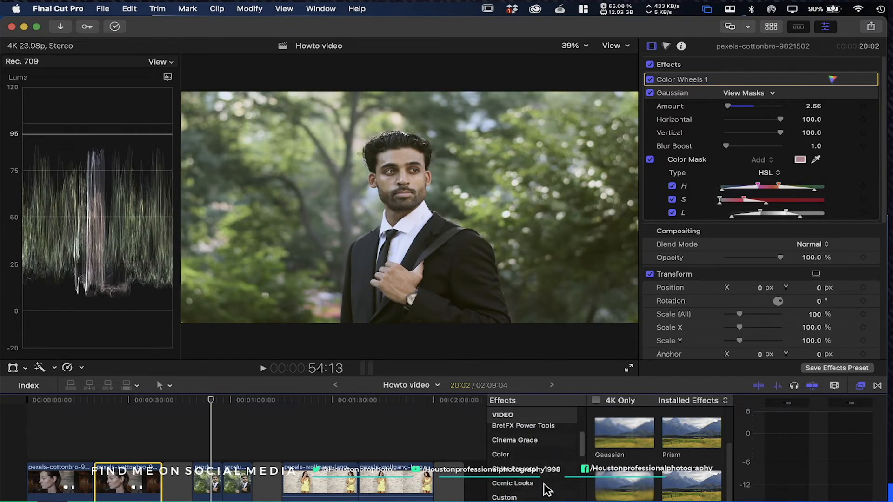
left_click(534, 479)
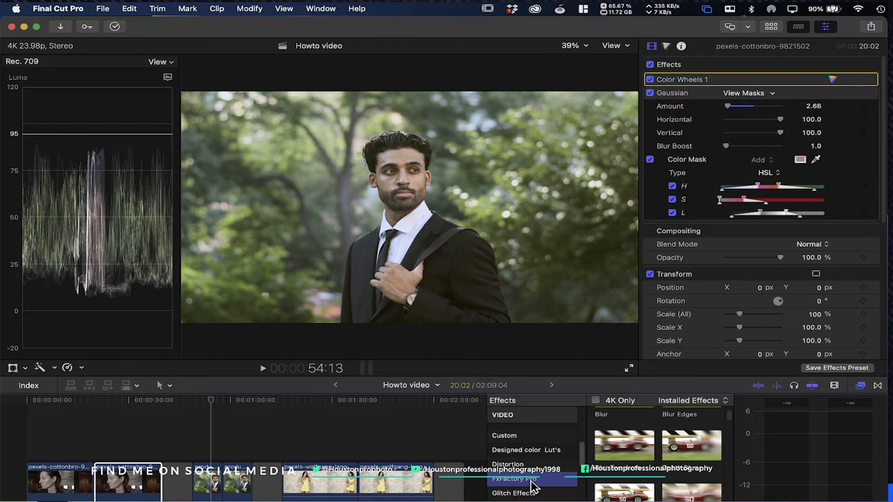
scroll(534, 486, "down", 3)
scroll(533, 488, "down", 5)
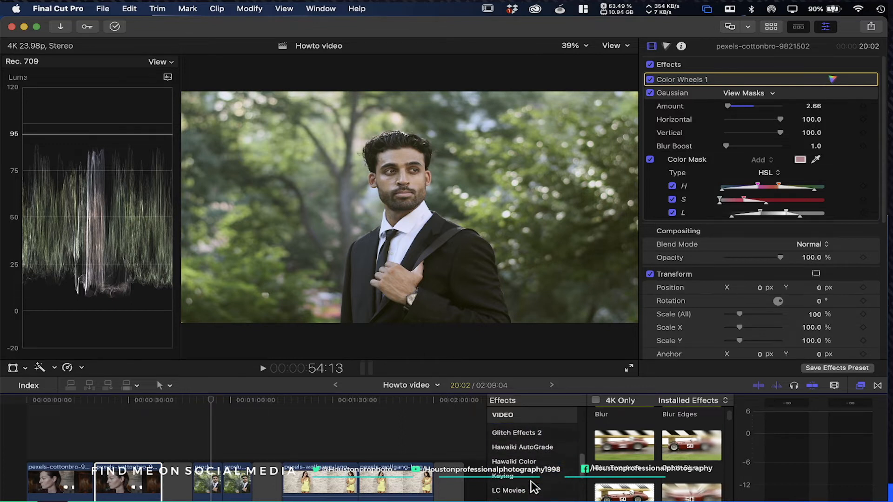
scroll(533, 486, "down", 4)
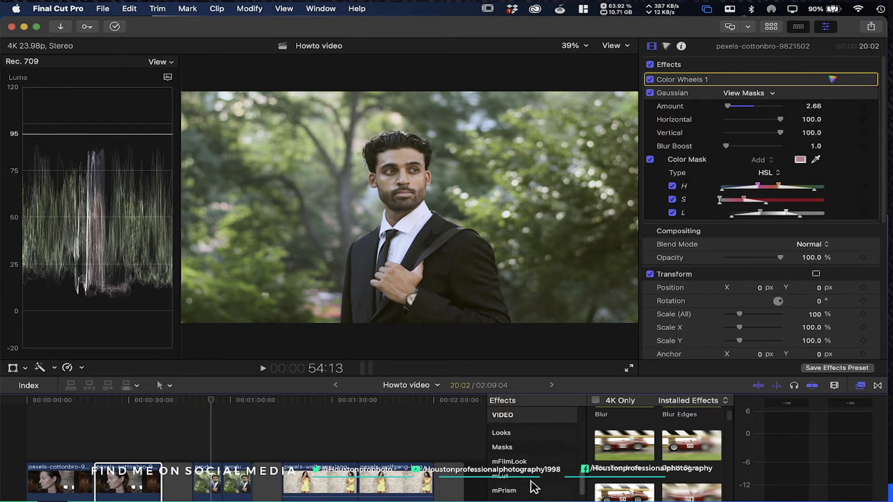
scroll(534, 486, "down", 1)
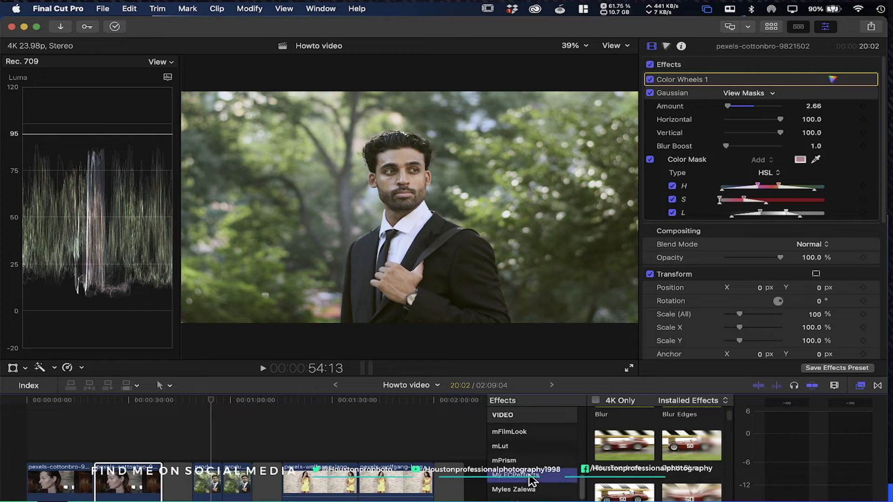
left_click(539, 476)
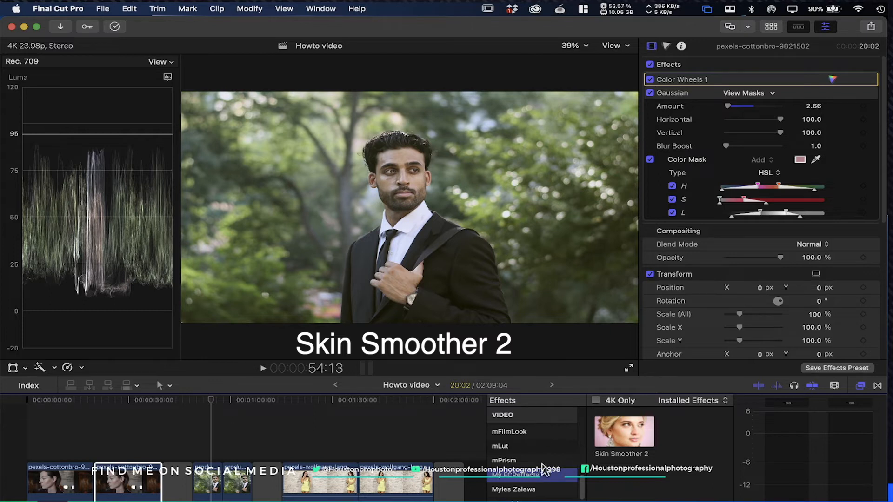
- Apply the Skin Smoother 2 effect to the second clip of the man in the suit
left_click(633, 439)
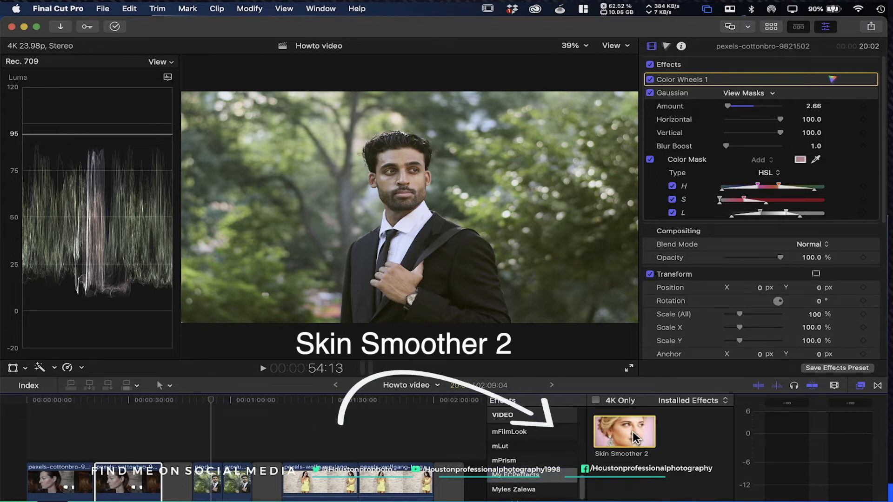
left_click(213, 401)
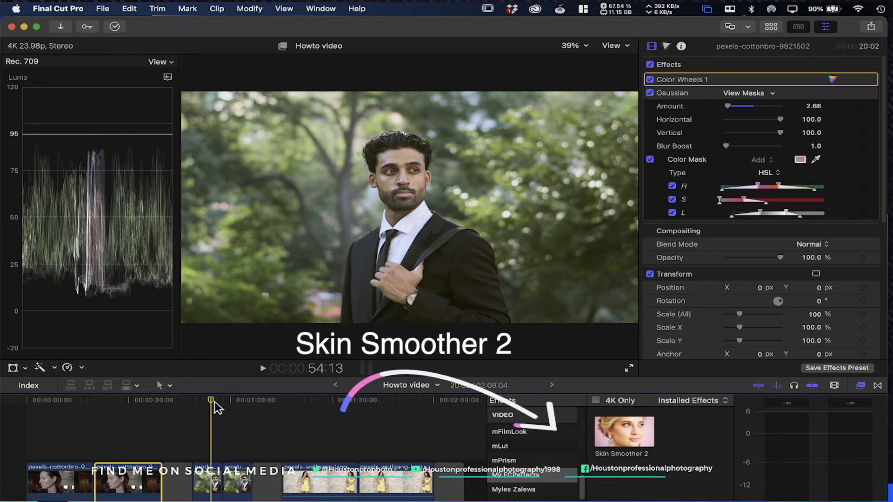
left_click_drag(213, 402, 236, 402)
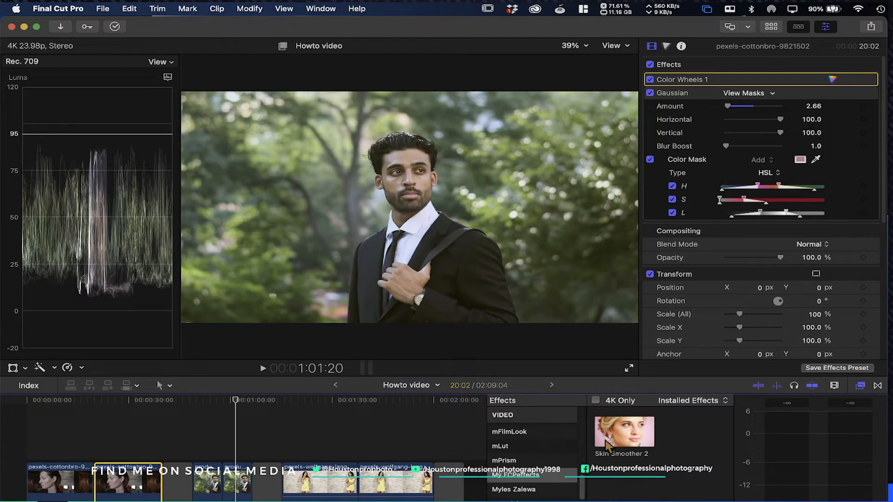
left_click_drag(622, 439, 240, 485)
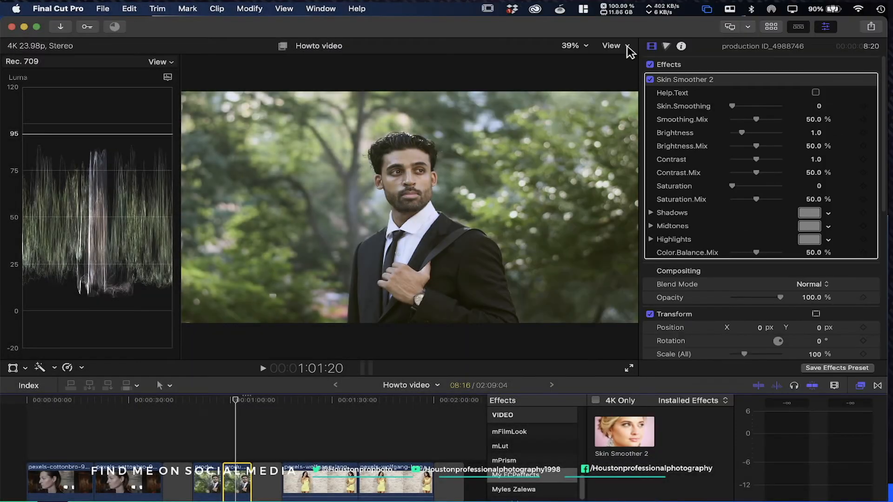
- Magnify the viewer to 100% and frame the man's face
left_click(627, 46)
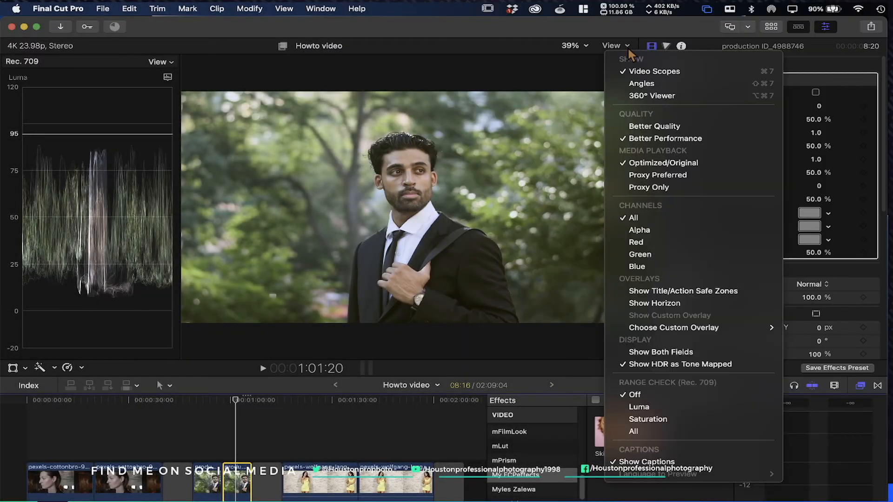
left_click(539, 42)
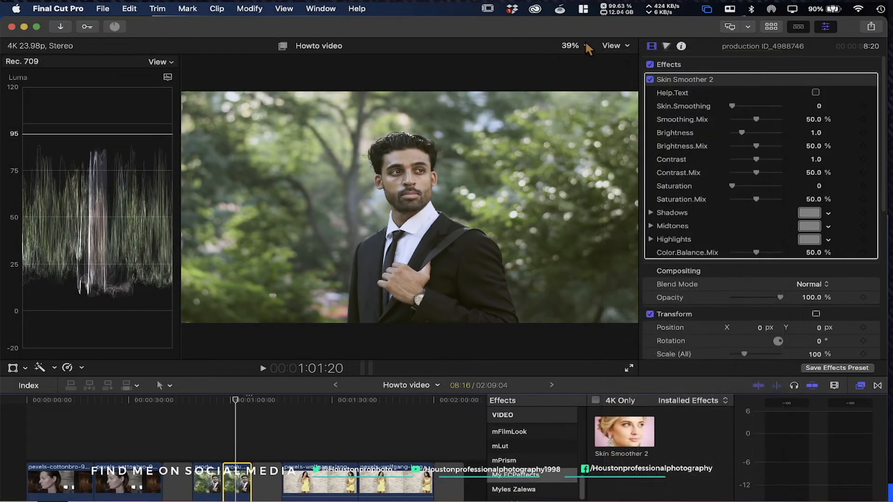
left_click(585, 45)
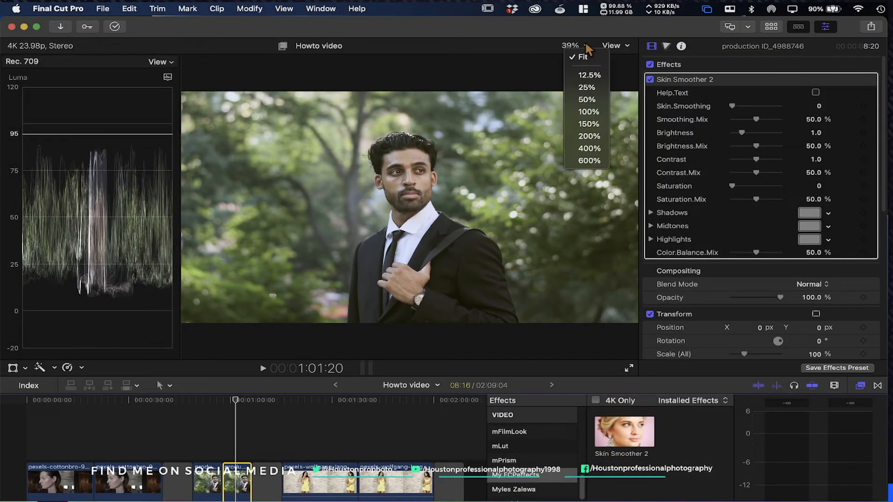
left_click(589, 112)
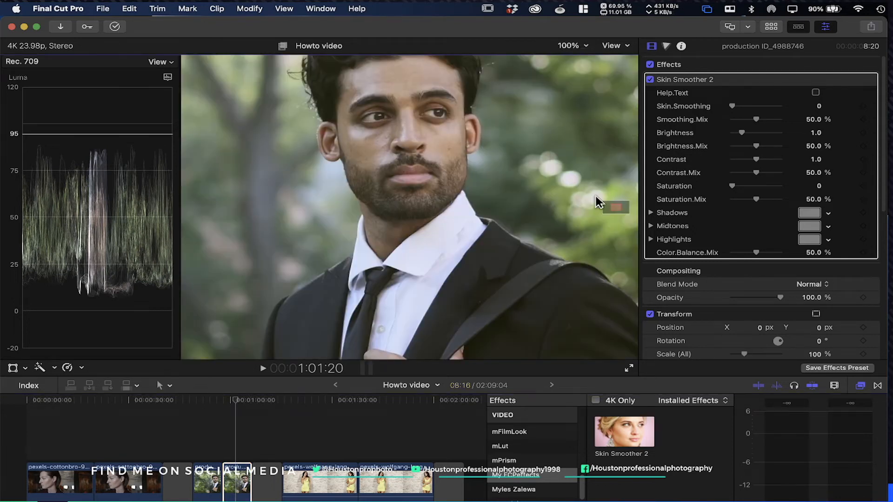
left_click_drag(617, 205, 616, 209)
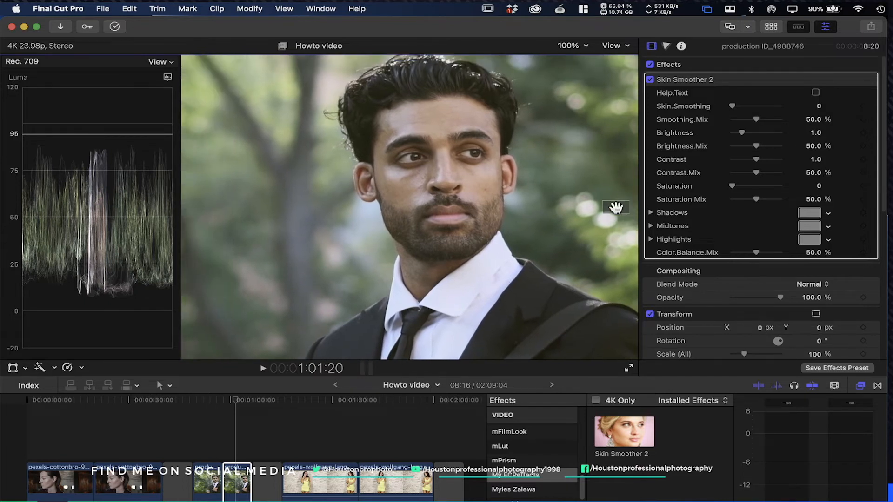
- Add a color mask to Skin Smoother 2 and sample the skin tone on the man's forehead
left_click(813, 82)
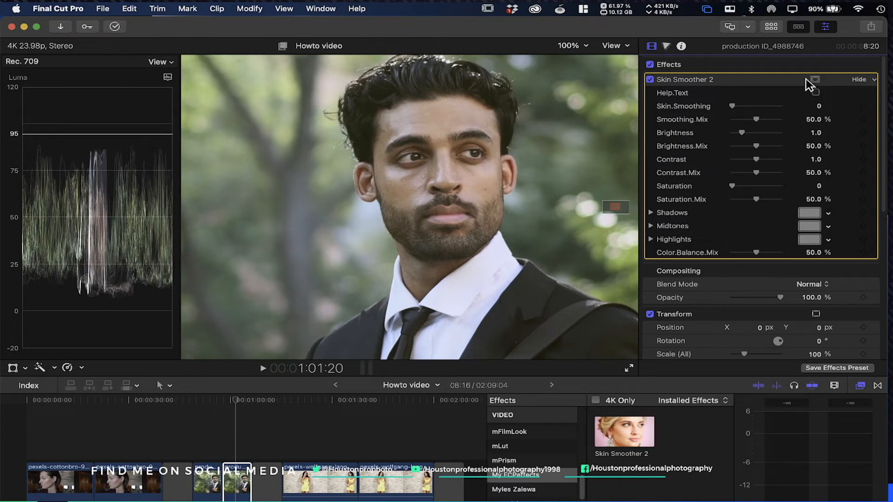
left_click(814, 80)
left_click(834, 94)
left_click(815, 81)
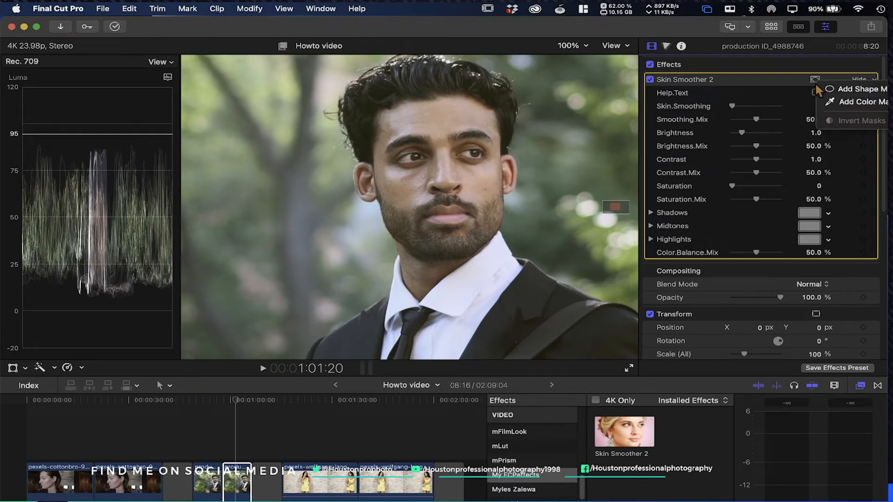
left_click(841, 102)
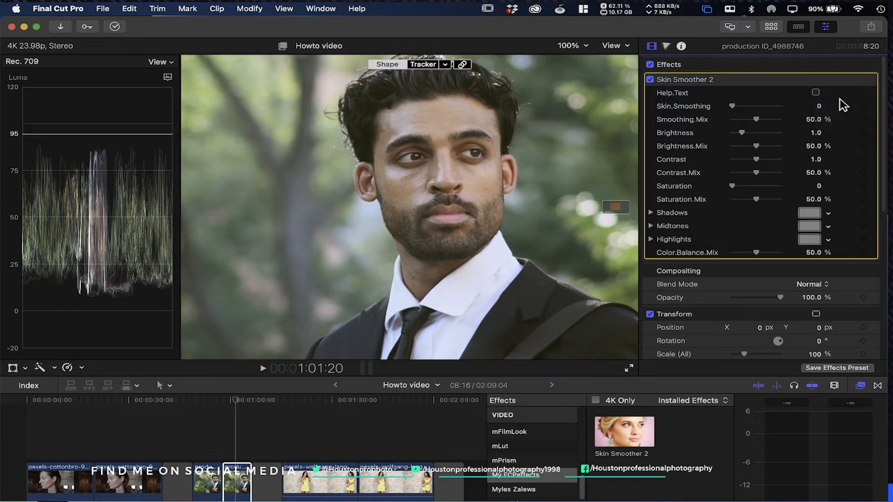
left_click(442, 121)
left_click_drag(441, 119, 447, 127)
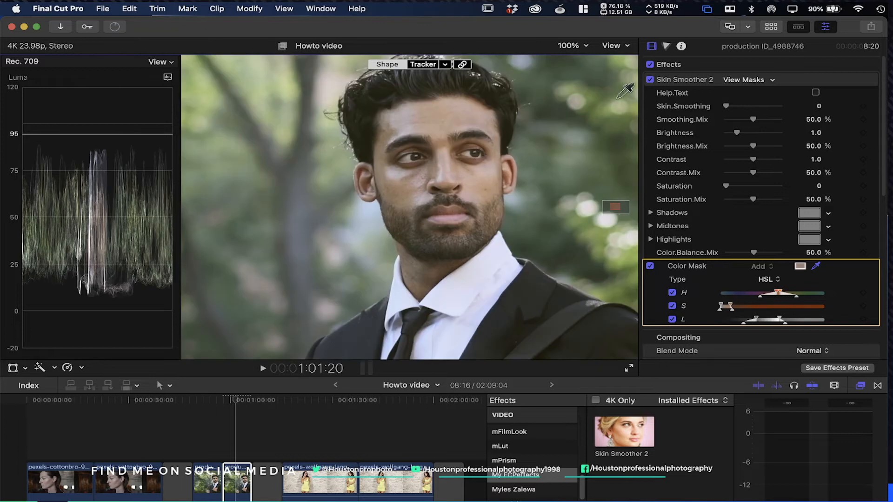
- Preview the mask, extend it to the darker cheek skin and slightly narrow its luminance range, then restore the normal picture
left_click(744, 79)
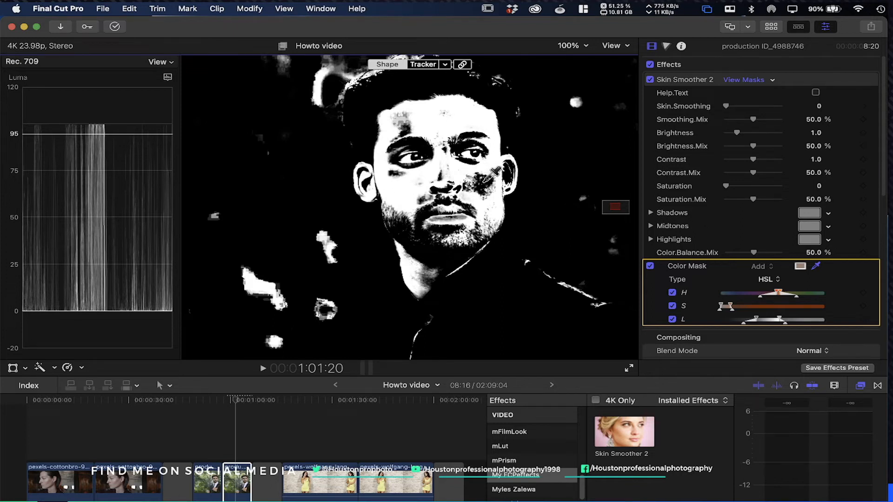
left_click_drag(485, 182, 492, 186)
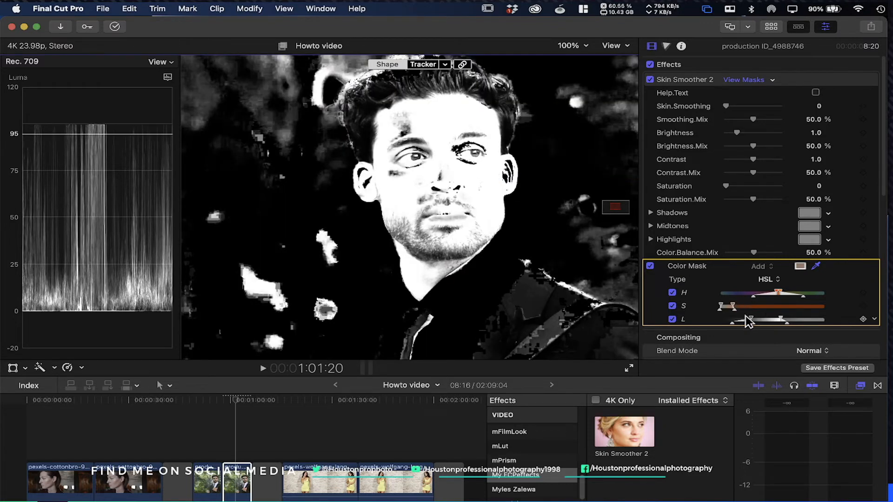
left_click_drag(751, 319, 778, 319)
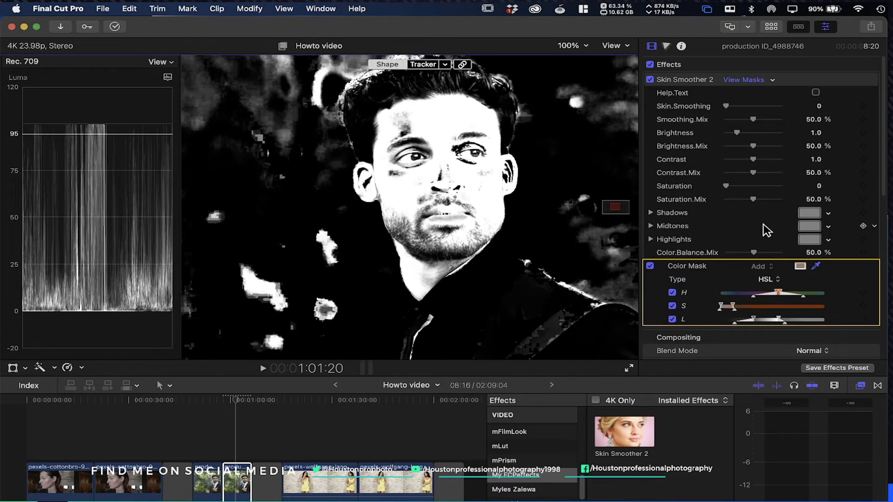
left_click(740, 81)
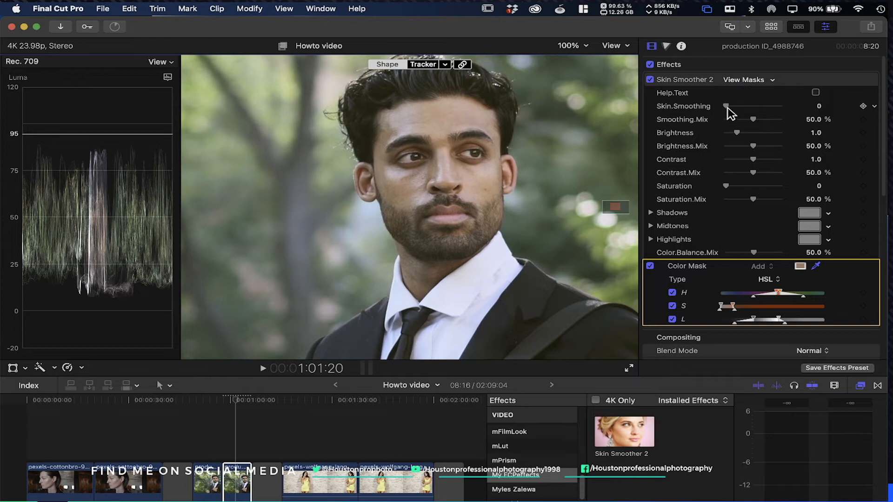
- Set Skin.Smoothing to 4.37 and Smoothing.Mix to 41.78%
left_click_drag(724, 106, 726, 106)
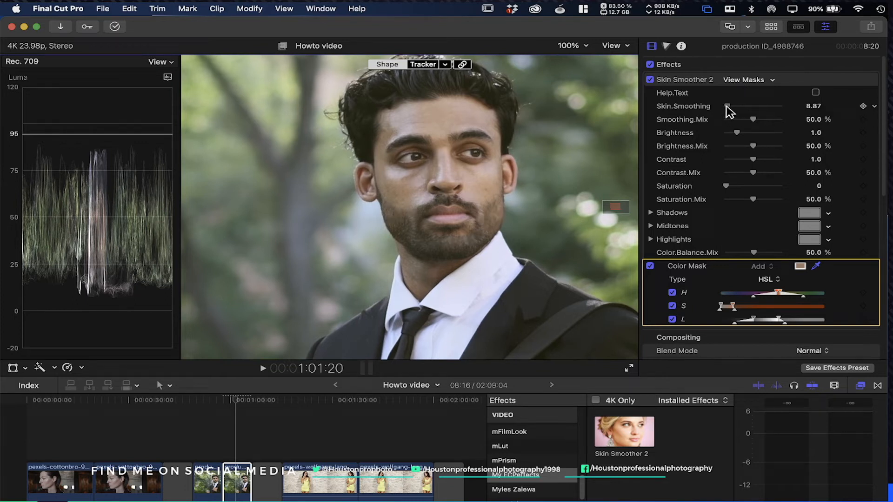
left_click_drag(726, 107, 725, 106)
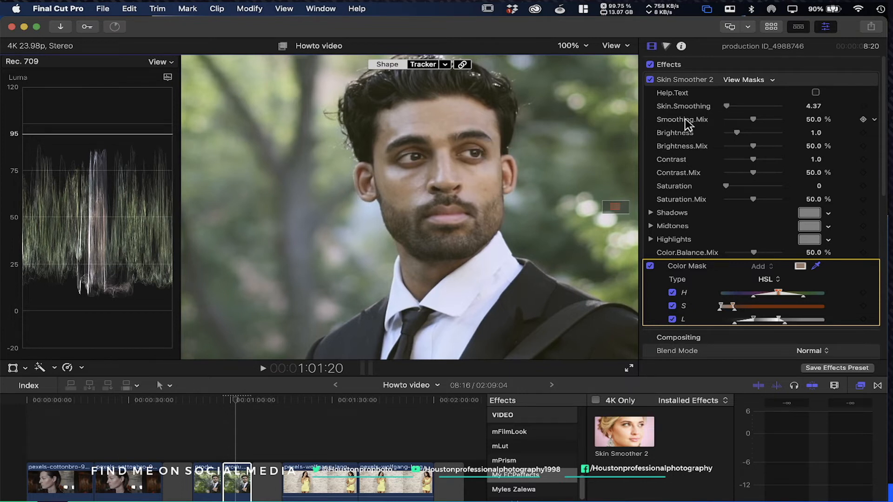
left_click_drag(753, 120, 750, 119)
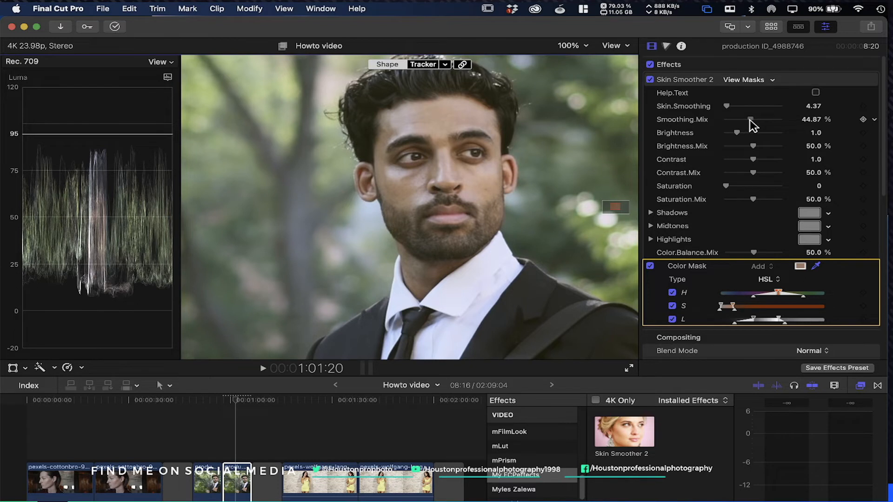
left_click_drag(750, 119, 748, 120)
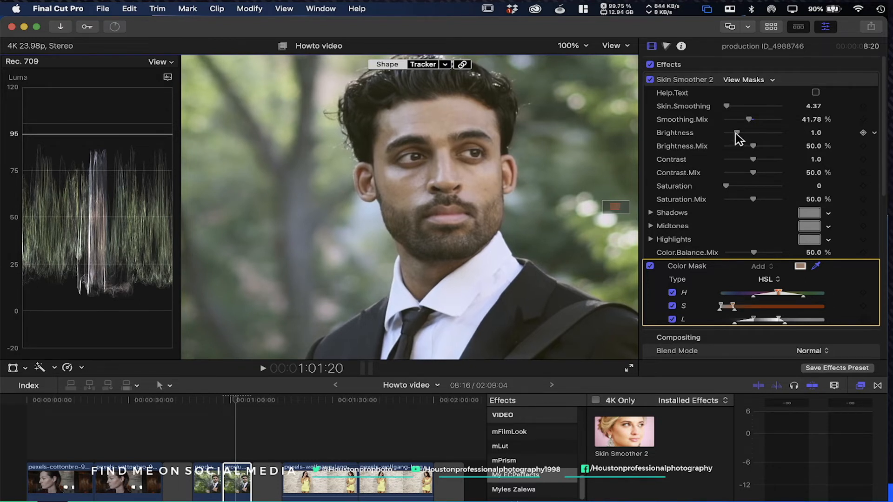
- Set the masked skin's Brightness to 1.2, Brightness.Mix to 47.77%, Contrast to 1.16 and Saturation to 5.47
mouse_move(736, 133)
left_mouse_down()
mouse_move(767, 137)
mouse_move(734, 134)
mouse_move(741, 142)
left_mouse_up()
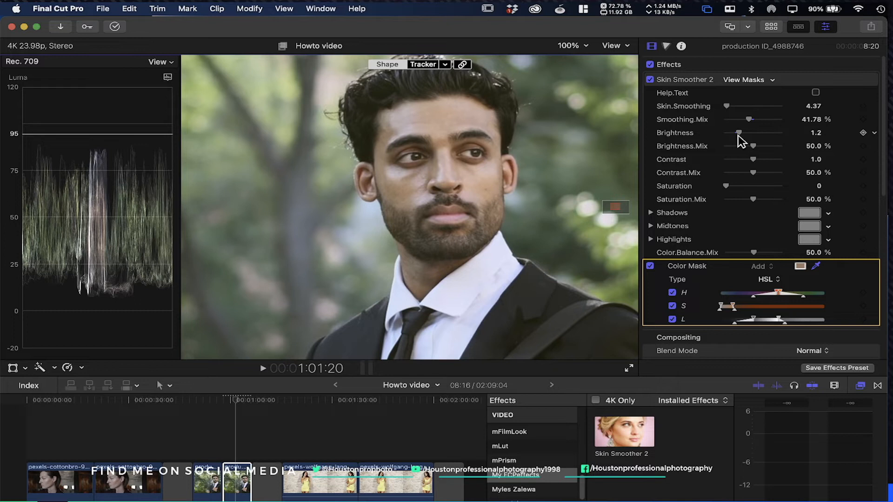
left_click_drag(752, 147, 750, 147)
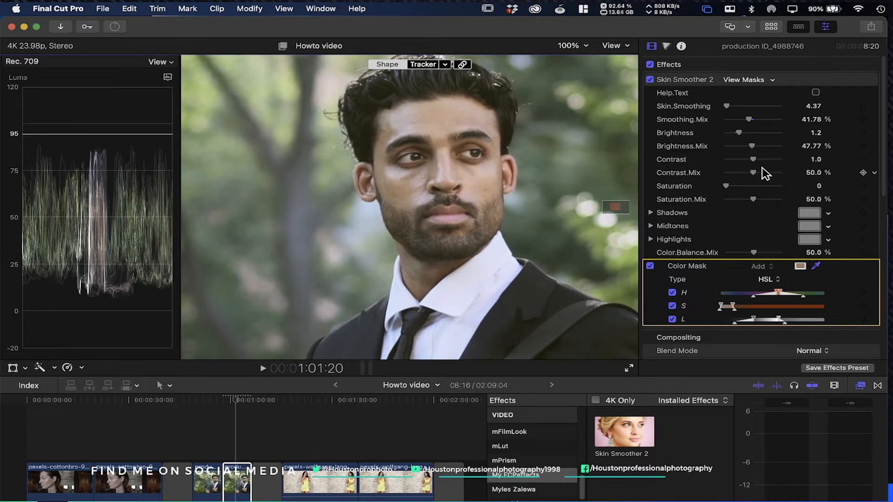
mouse_move(753, 159)
left_mouse_down()
mouse_move(803, 161)
mouse_move(693, 171)
mouse_move(757, 170)
left_mouse_up()
left_click_drag(757, 170, 759, 170)
left_click_drag(726, 185, 796, 186)
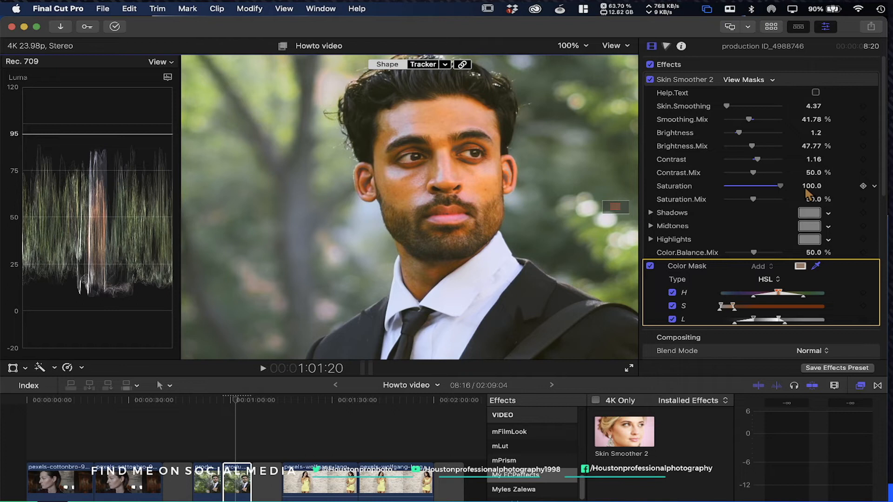
left_click_drag(793, 189, 728, 189)
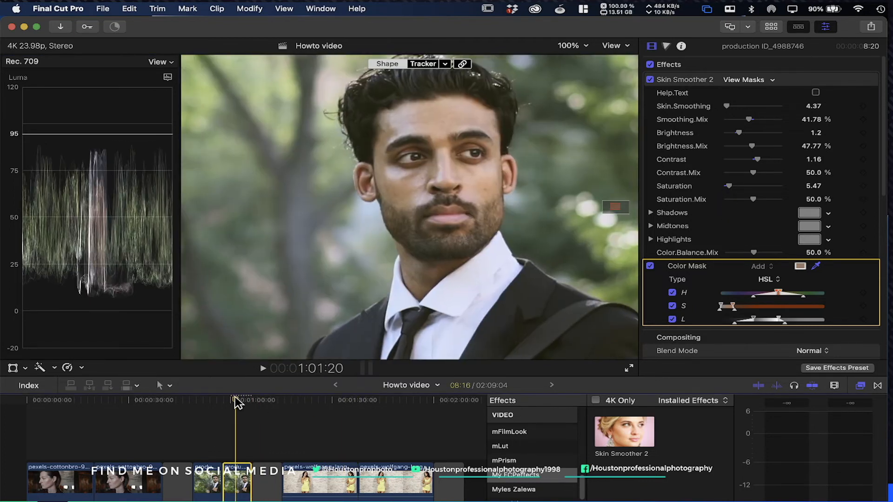
- Check the smoothed skin on earlier frames of the man's clip and look over the remaining Skin Smoother 2 settings
left_click(223, 400)
left_click(203, 401)
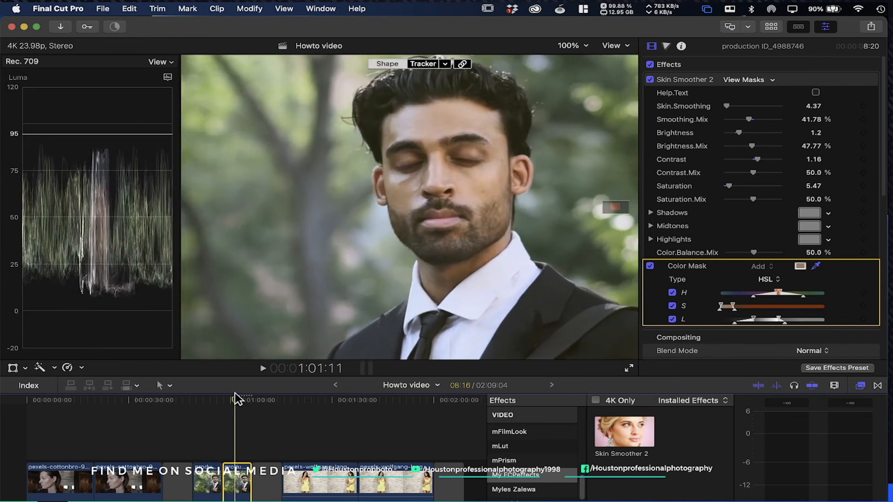
left_click(235, 393)
mouse_move(235, 393)
left_mouse_down()
mouse_move(203, 396)
mouse_move(232, 399)
left_mouse_up()
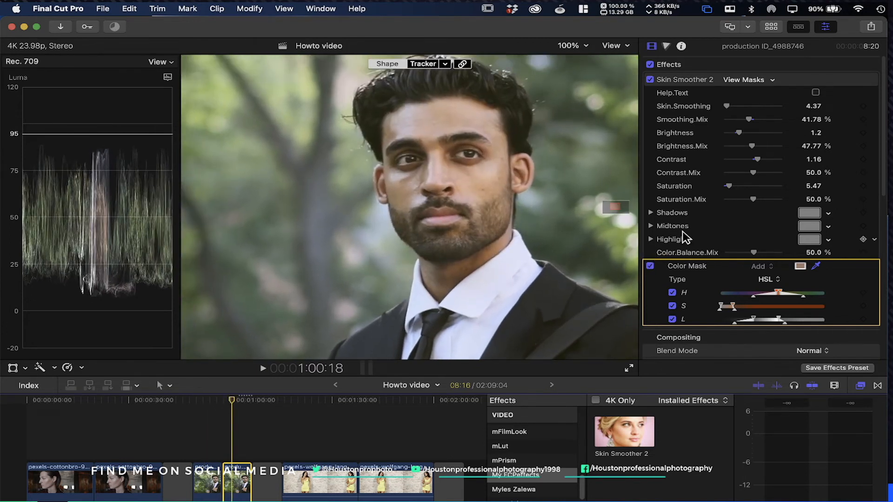
scroll(686, 238, "down", 3)
scroll(686, 238, "up", 3)
- Apply the Skin Smoother 2 effect to the last timeline clip of the woman in the yellow dress
left_click_drag(232, 404, 393, 400)
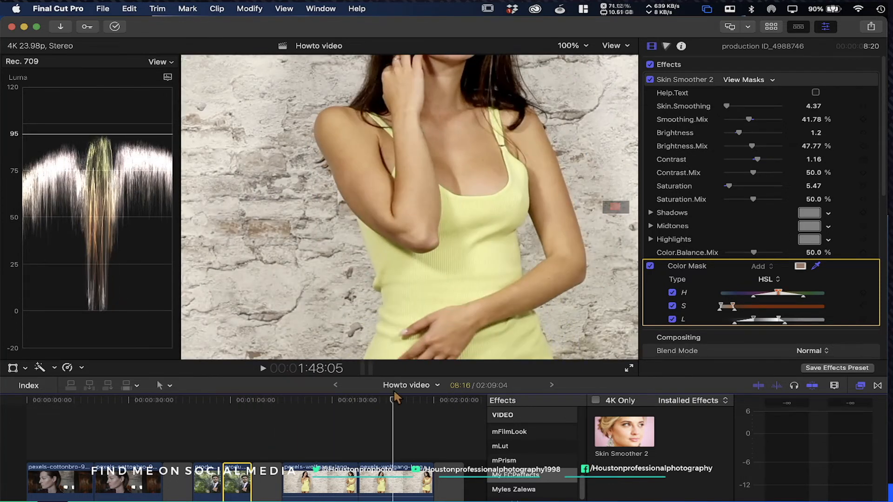
left_click(586, 46)
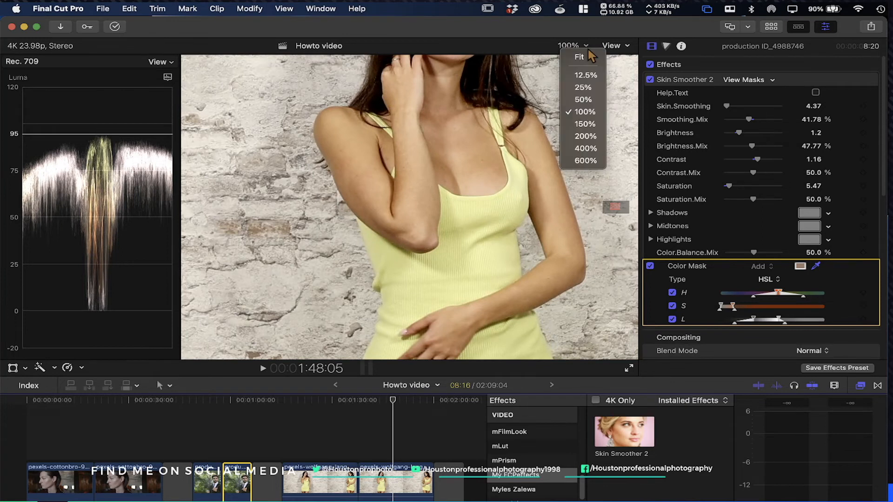
left_click(582, 57)
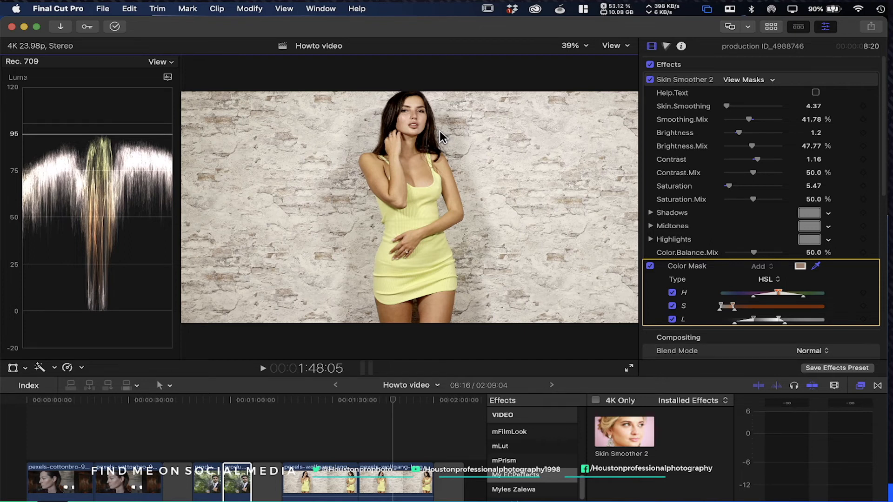
left_click_drag(628, 429, 403, 482)
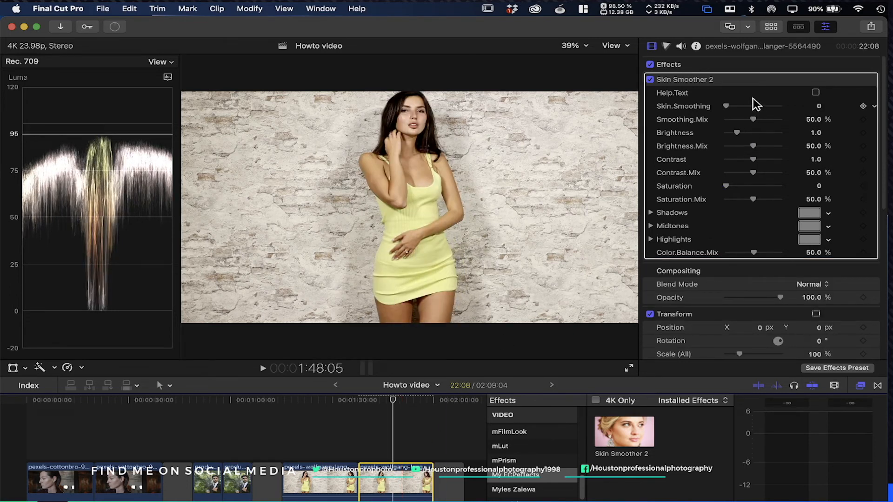
- Add a color mask to the clip's Skin Smoother 2 effect and sample the skin on the woman's forehead
left_click(814, 80)
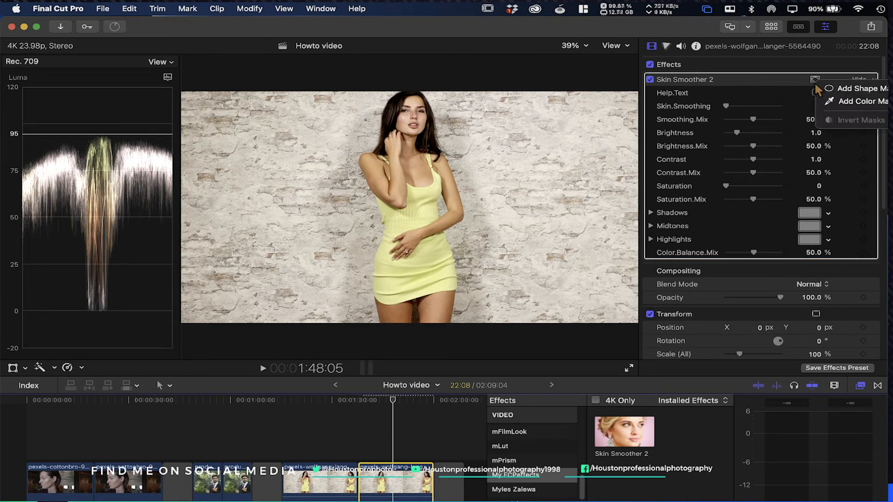
left_click(858, 102)
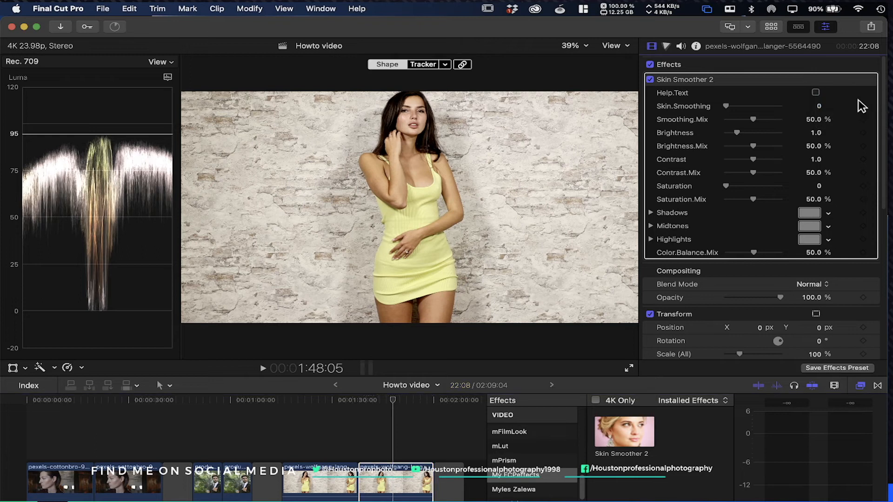
left_click(415, 104)
left_click_drag(415, 104, 419, 101)
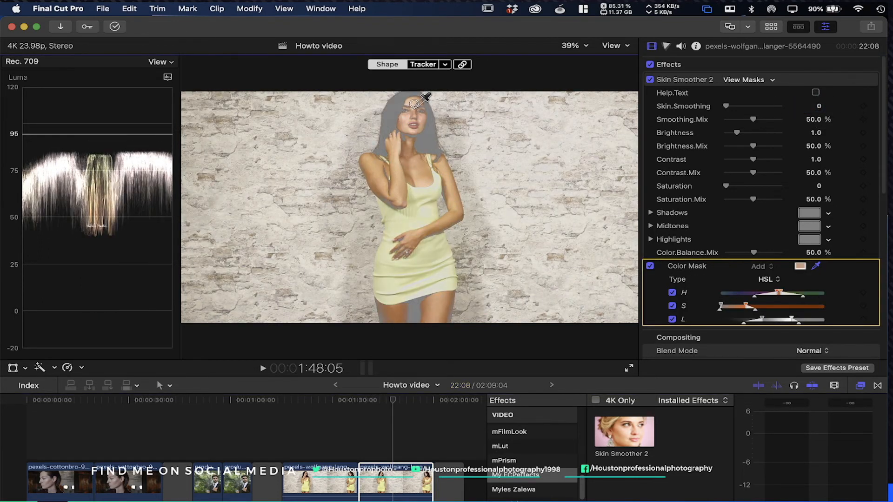
- Preview the color mask, slightly narrow its luminance range at both ends, and restore the normal picture
left_click(745, 82)
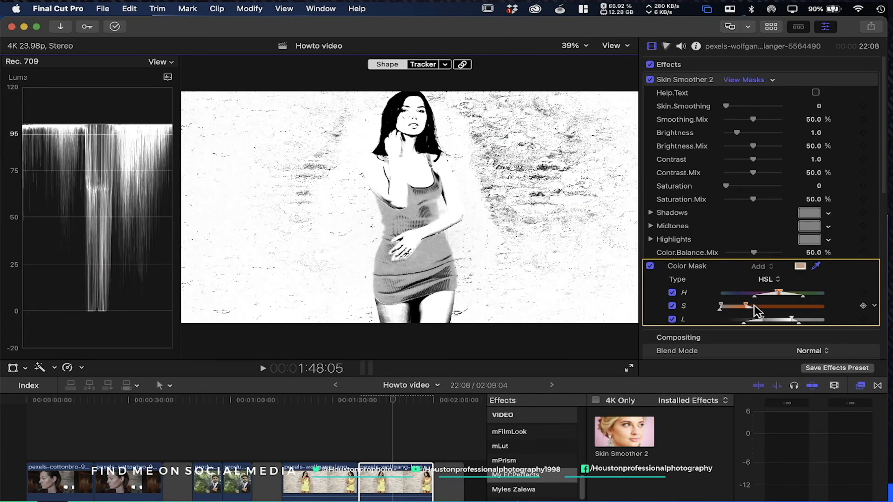
left_click_drag(762, 319, 786, 319)
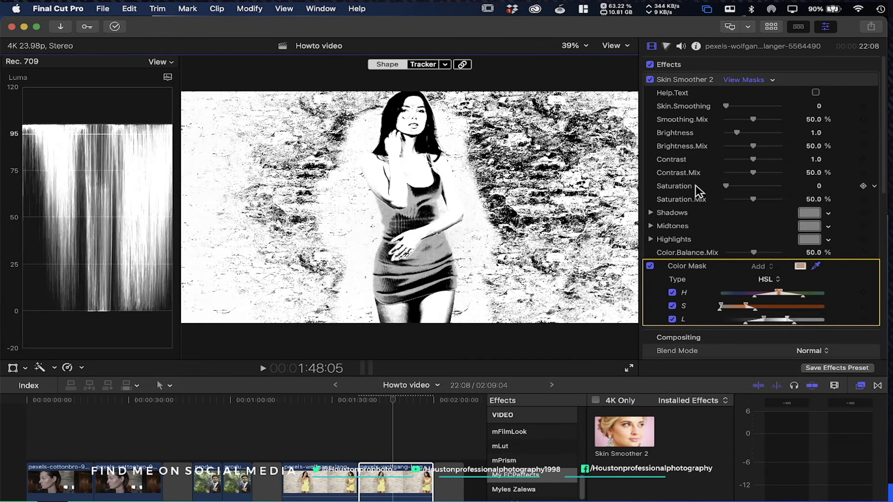
left_click(738, 83)
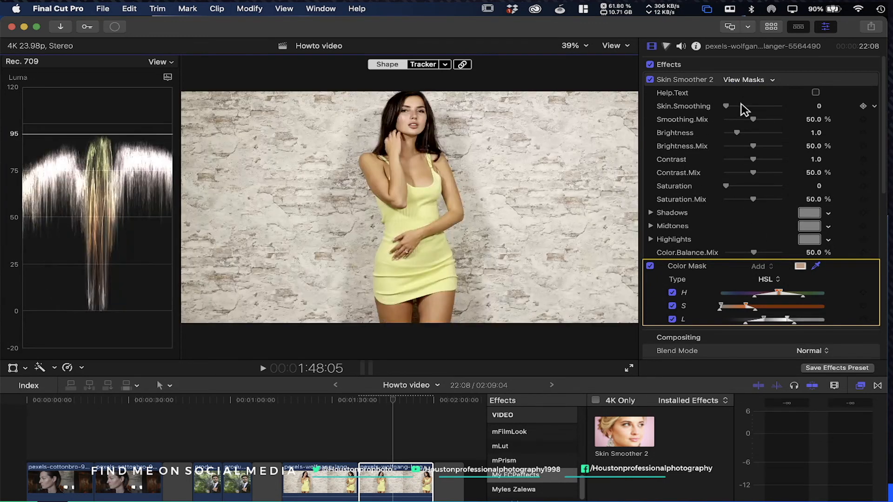
- Set Skin.Smoothing to 2.05 and compare the woman's face close up with Skin Smoother 2 off and on
left_click_drag(727, 108, 727, 106)
left_click(585, 46)
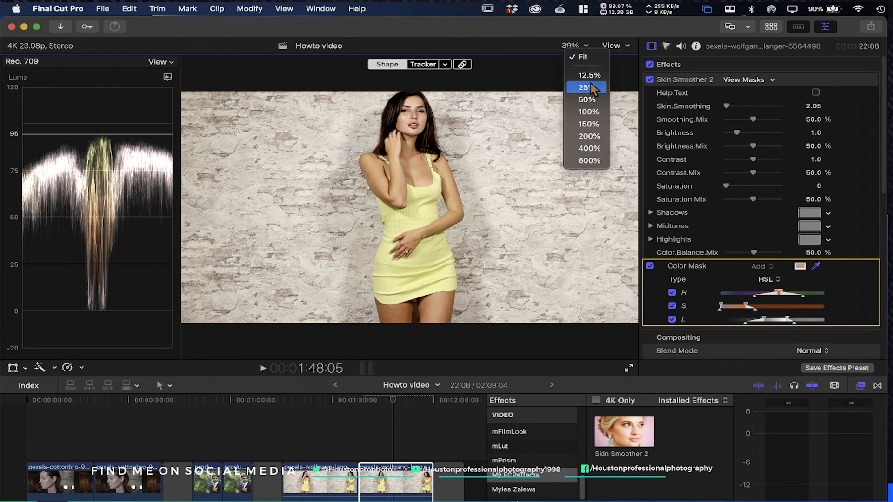
left_click(589, 124)
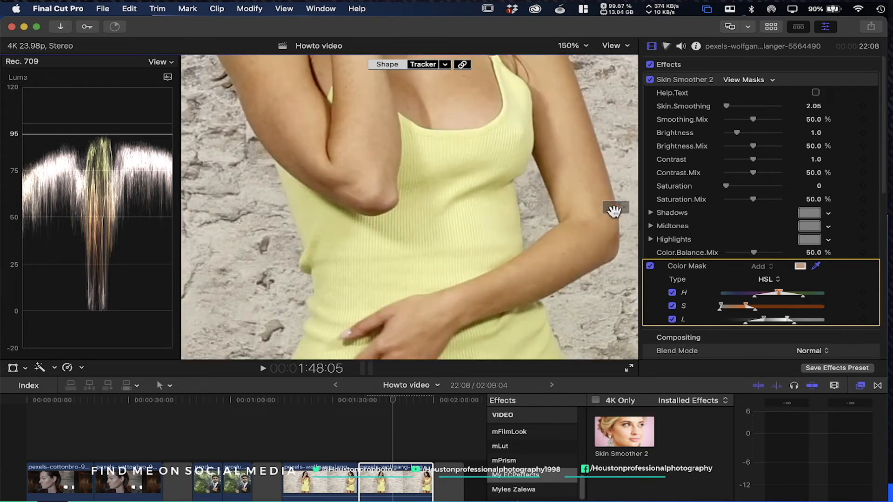
left_click_drag(617, 210, 617, 206)
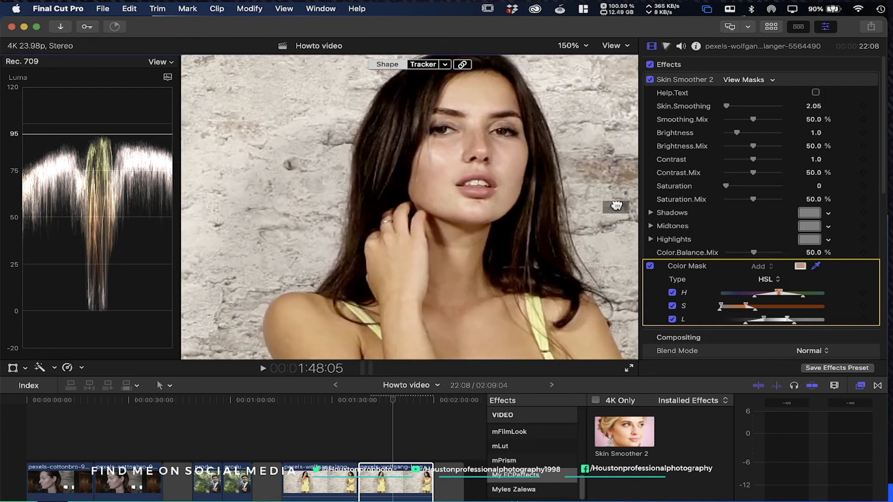
left_click(650, 80)
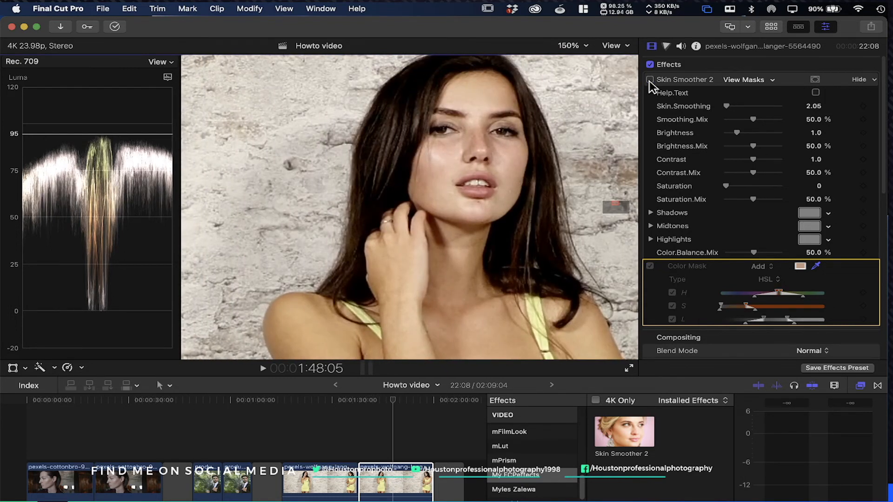
left_click(650, 80)
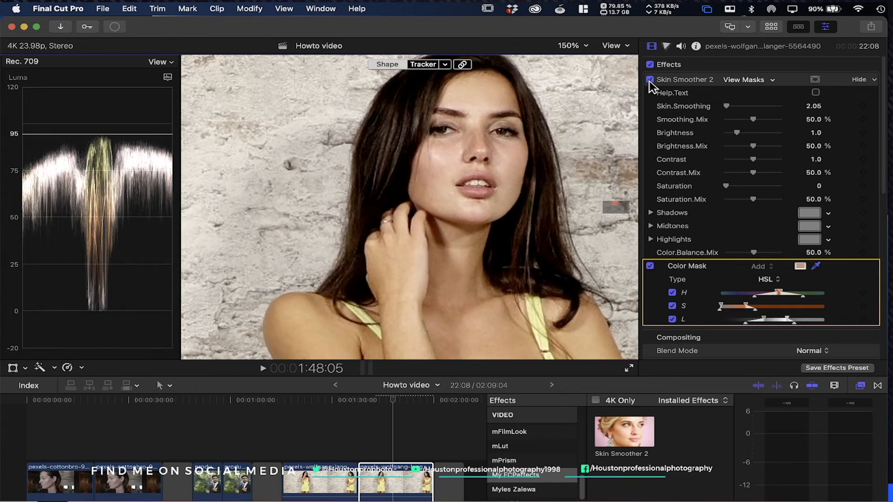
left_click(651, 80)
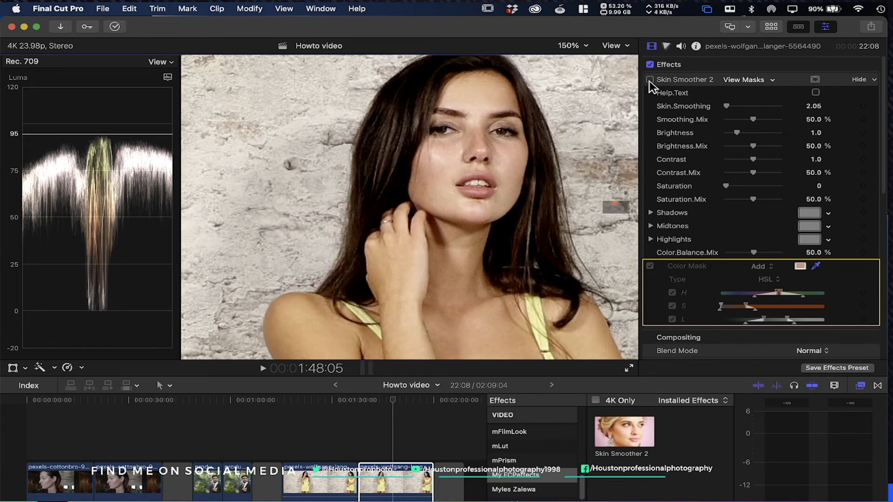
left_click(650, 80)
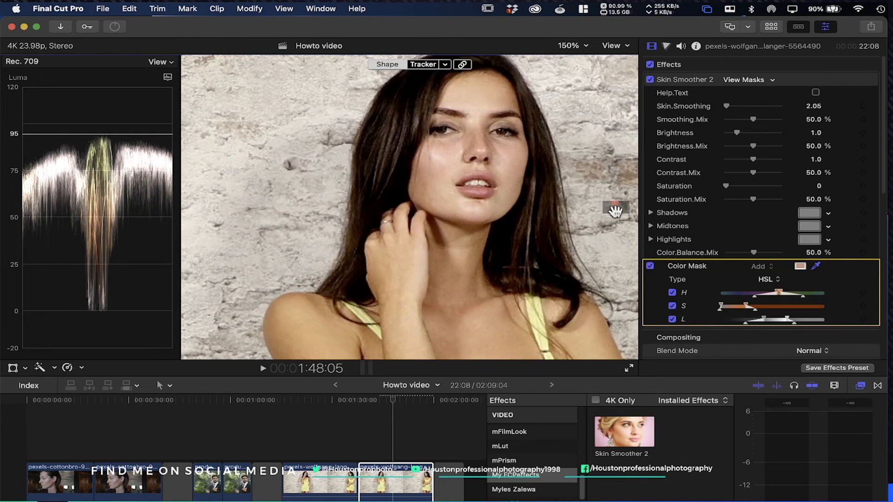
- Compare the skin on the woman's arms and chest close up with Skin Smoother 2 off and on
scroll(616, 211, "down", 5)
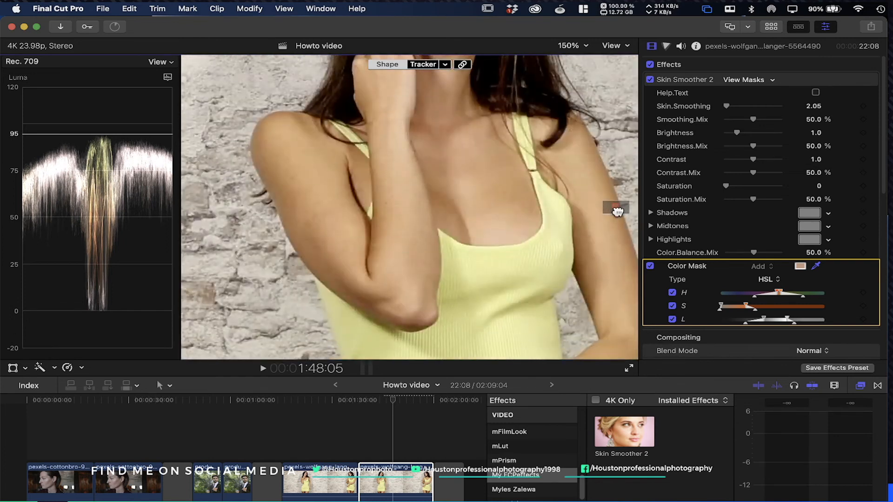
scroll(617, 212, "up", 5)
scroll(615, 211, "left", 10)
left_click_drag(614, 211, 616, 211)
left_click(650, 80)
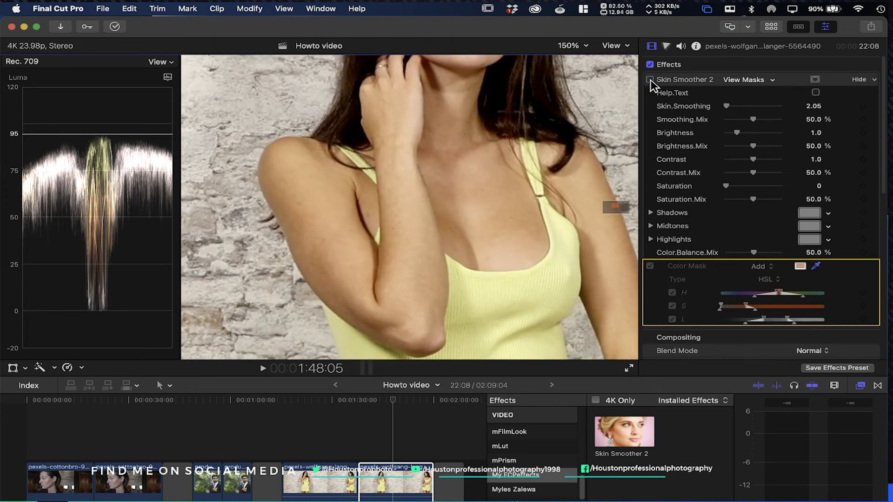
left_click(650, 80)
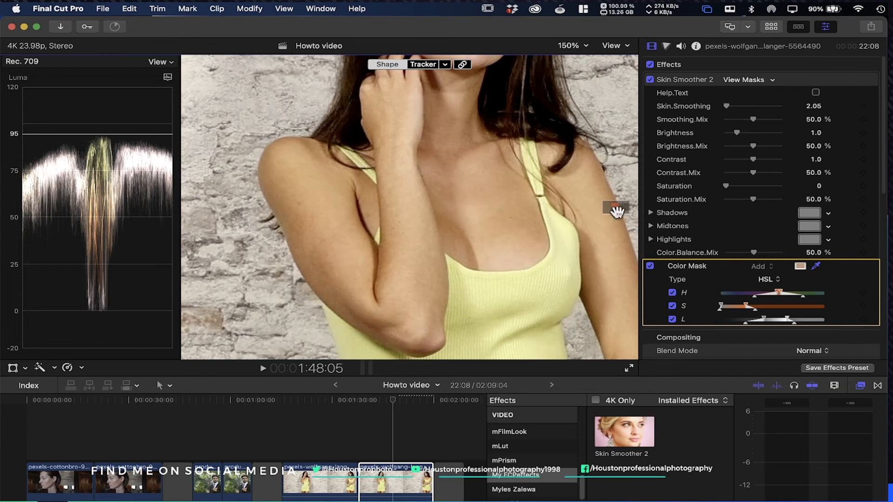
left_click(581, 48)
left_click(586, 59)
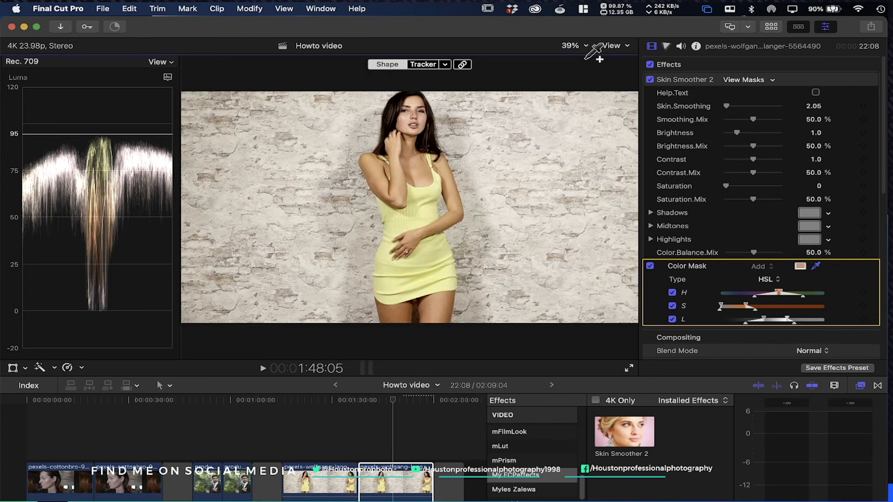